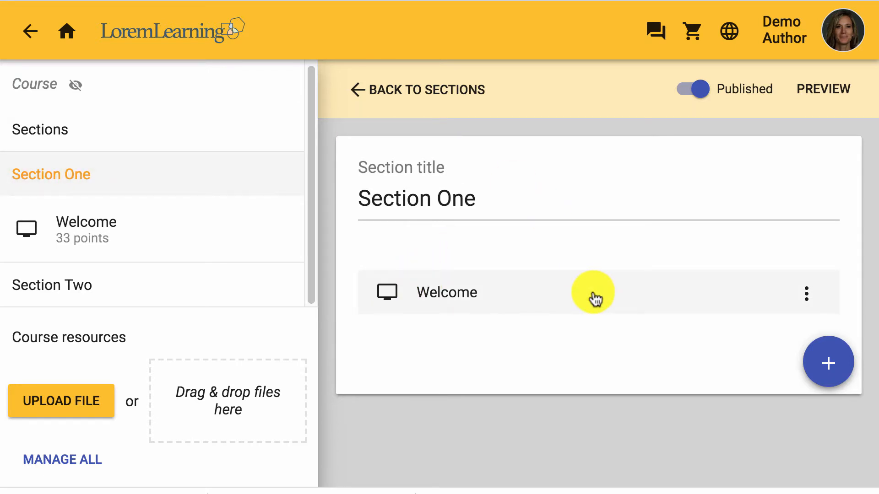
left_click(807, 295)
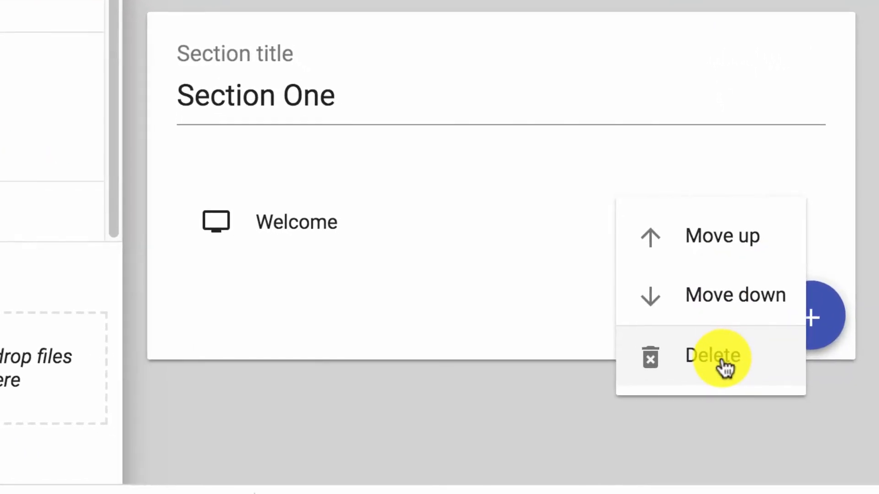
left_click(569, 325)
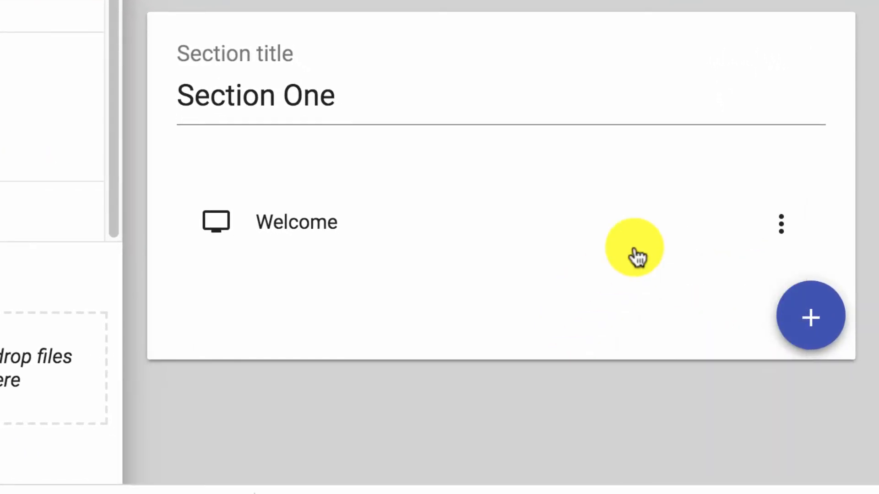
Step: Add a project instruction activity to Section One and title it "Project Example"
left_click(808, 320)
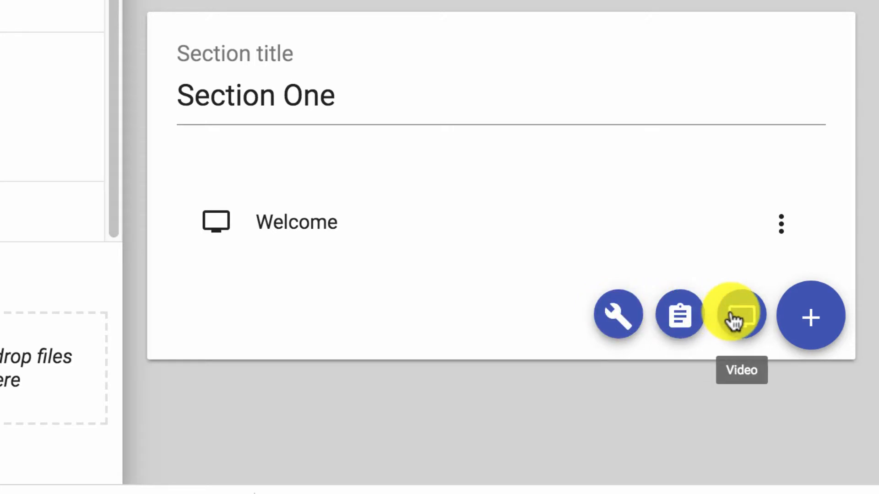
left_click(618, 317)
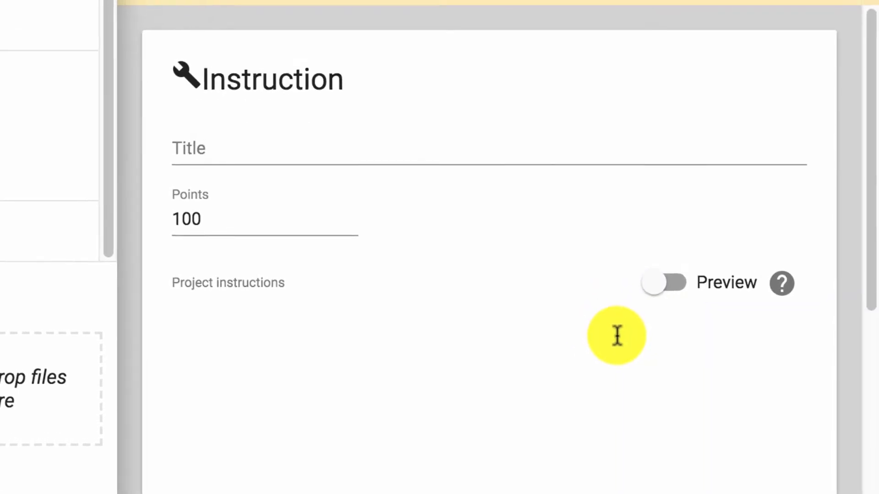
left_click(341, 154)
type("Pro")
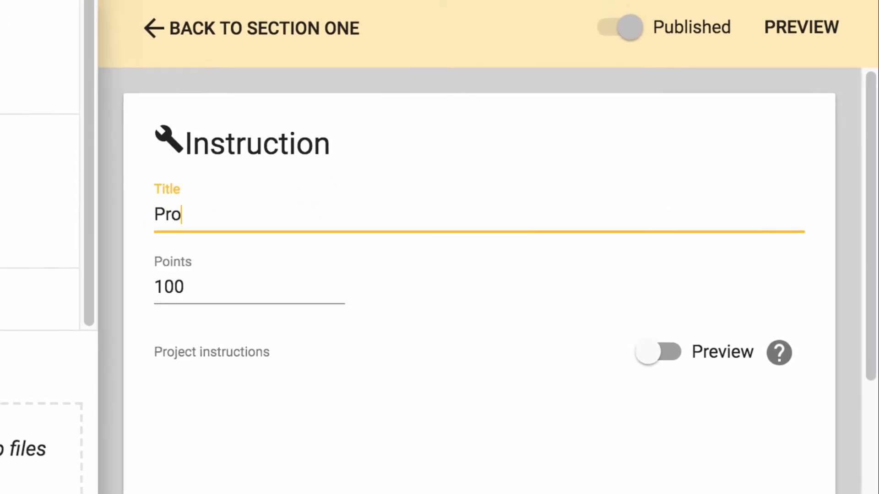
type("ject Example")
Step: Set the project's points to 50 and enter the instructions "Please upload your image you created."
left_click_drag(252, 280, 141, 284)
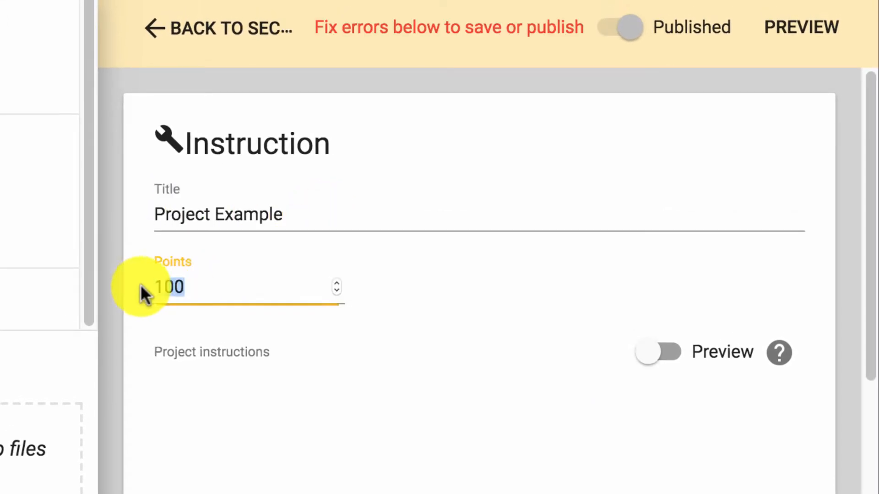
type("50")
left_click(222, 428)
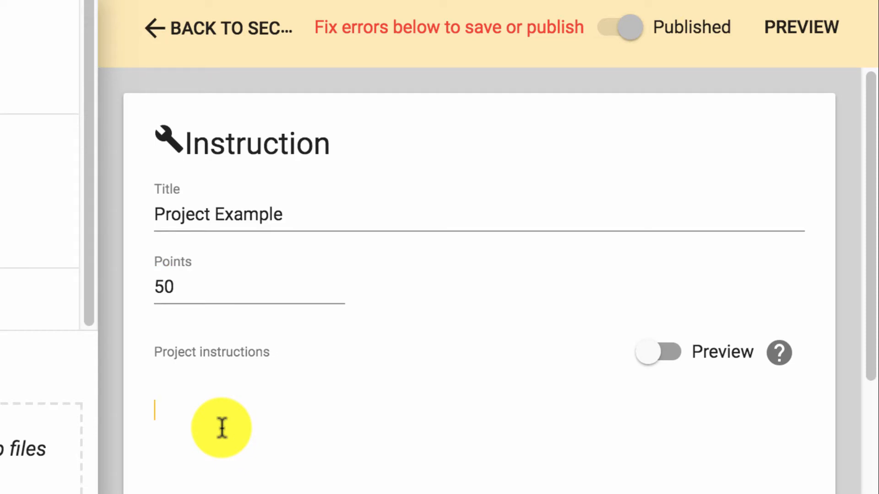
type("Please upload your image you created.")
scroll(401, 453, "down", 6)
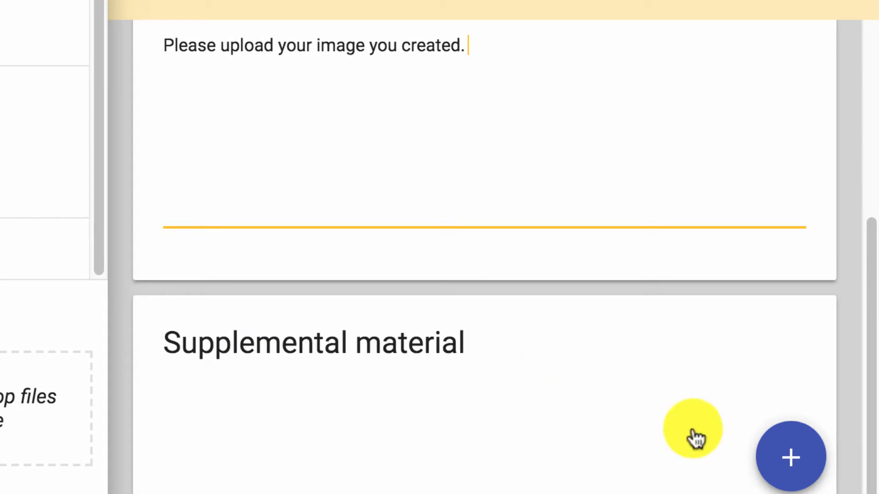
left_click(798, 473)
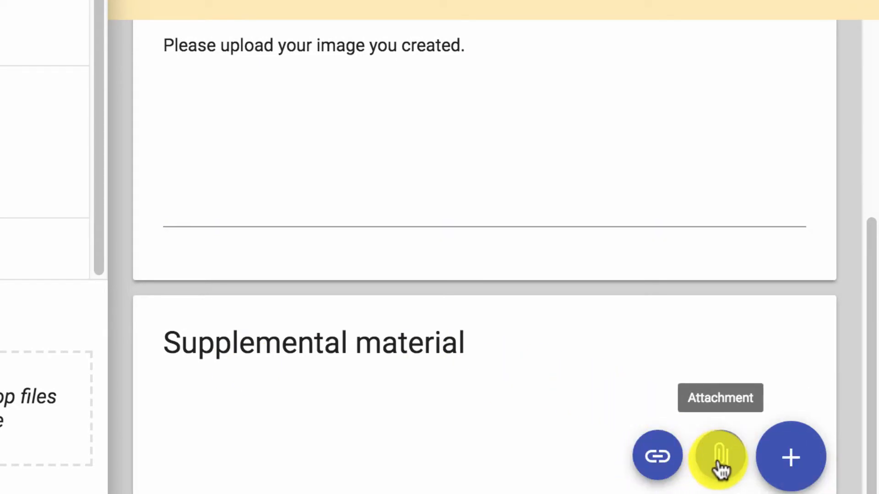
left_click(661, 458)
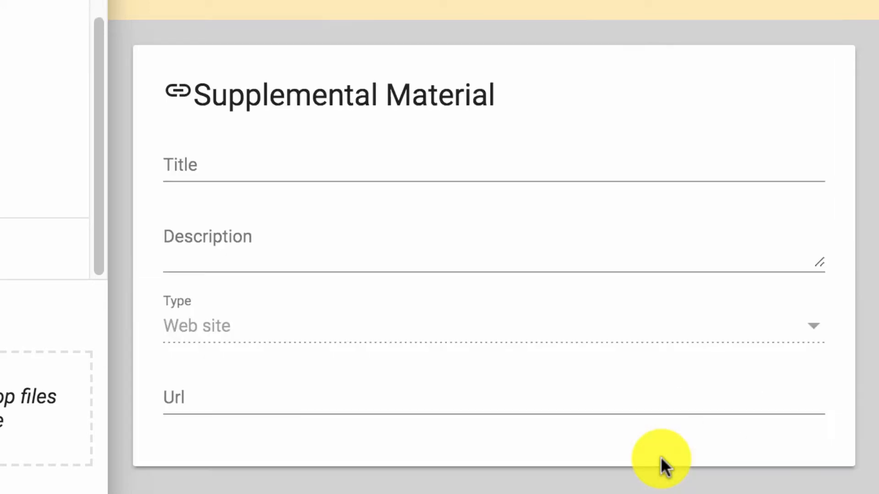
left_click(243, 153)
type("example website")
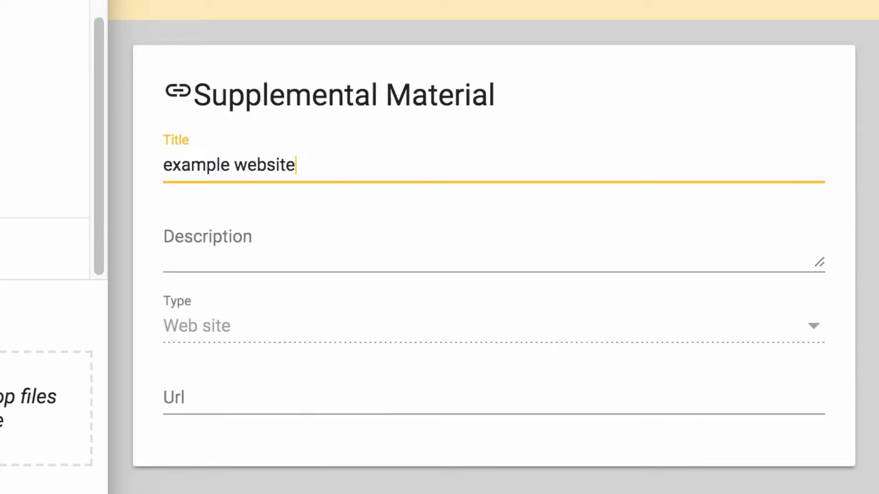
left_click(248, 255)
type("Please view website")
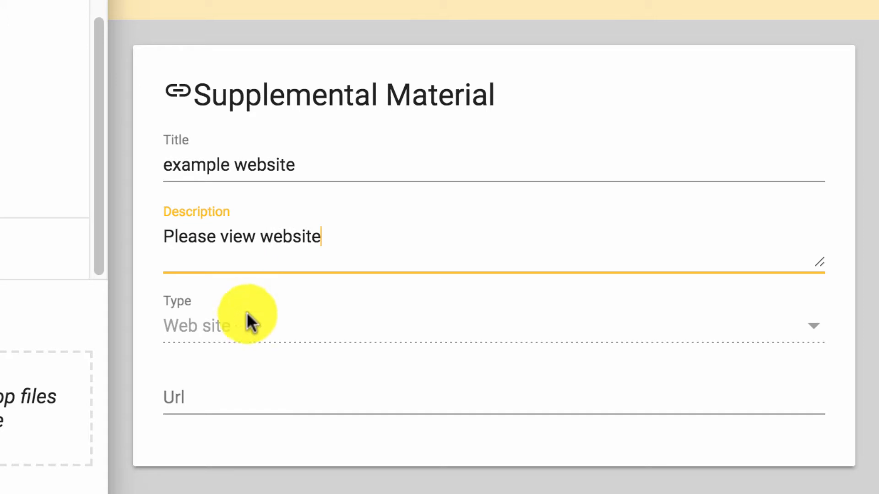
left_click(221, 396)
type("http://google.com")
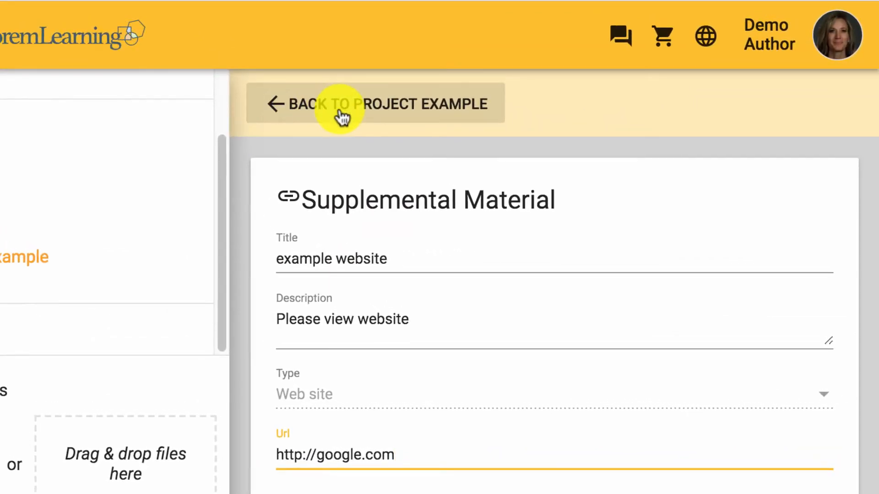
left_click(341, 116)
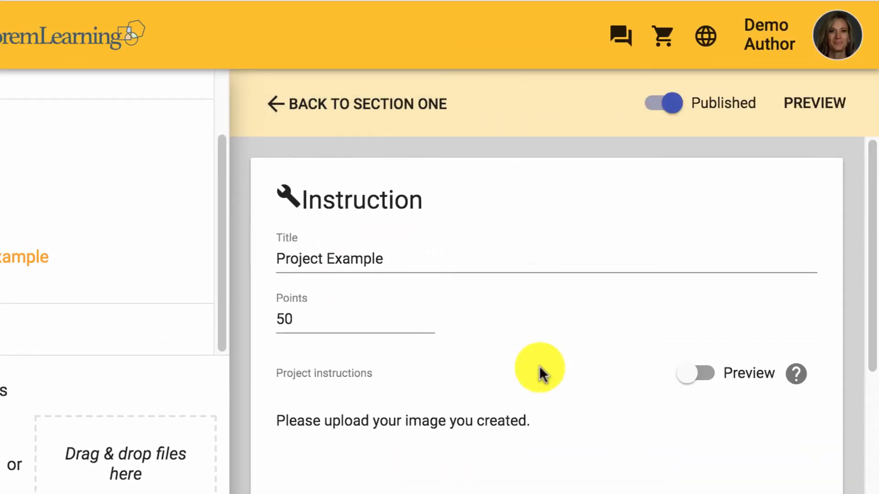
Step: Add an attachment as supplemental material, titled "Attachment example", with the description "Please read"
scroll(540, 366, "down", 7)
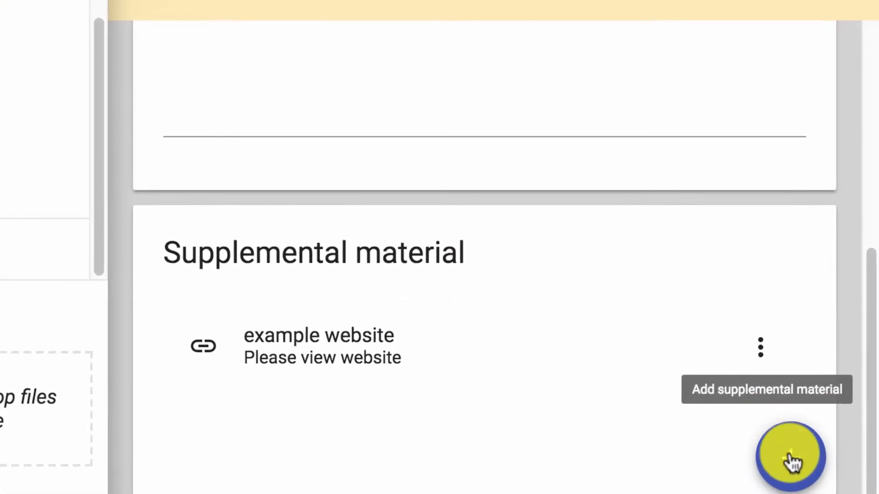
left_click(791, 460)
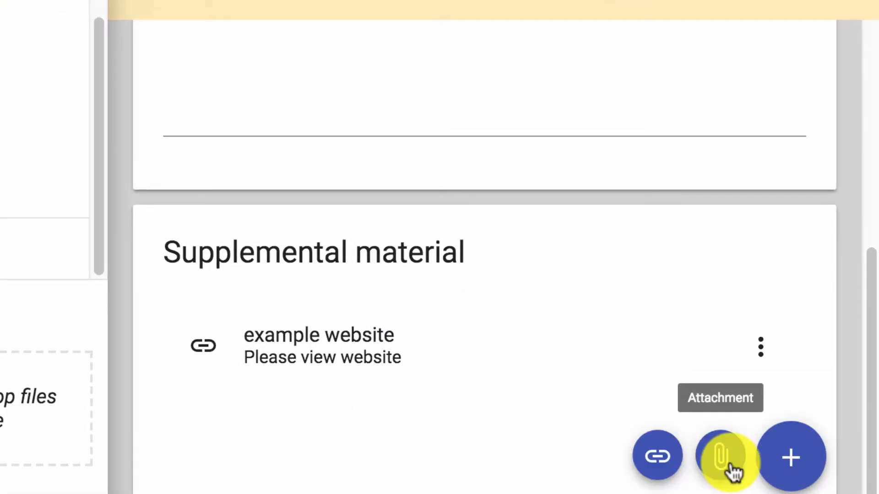
left_click(730, 467)
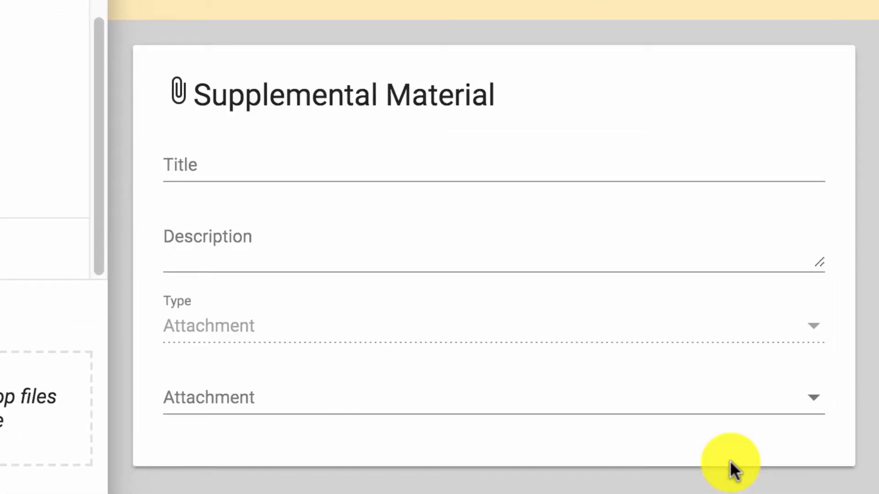
left_click(180, 163)
type("Attachment example")
left_click(196, 255)
type("Pleas")
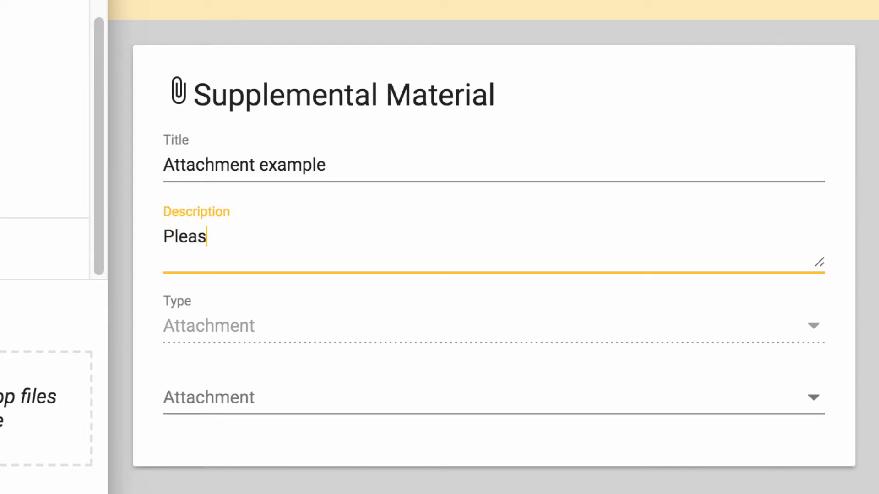
type("e read")
Step: Check the available attachment files and upload Dawn Images.pptx to the course resources
left_click(265, 404)
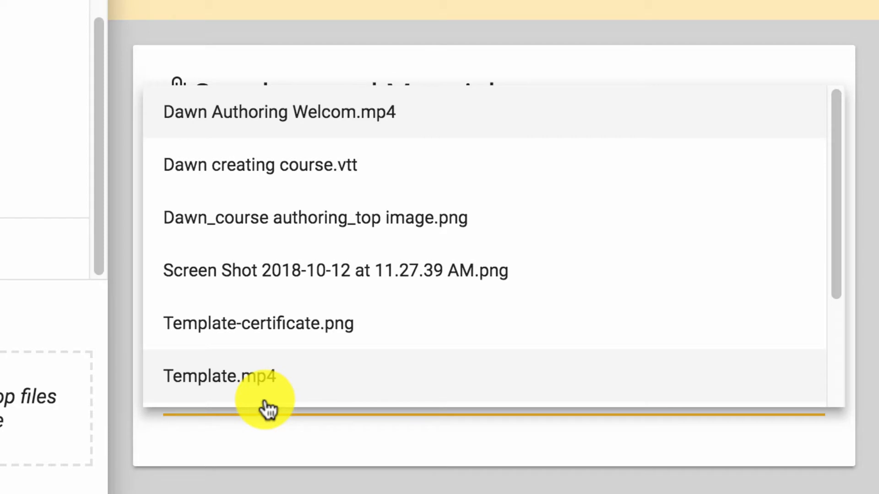
scroll(268, 409, "down", 3)
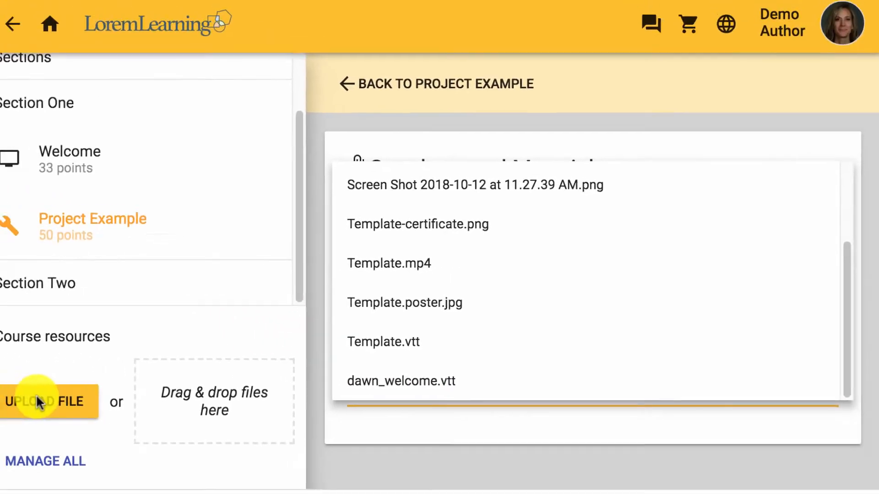
left_click(55, 401)
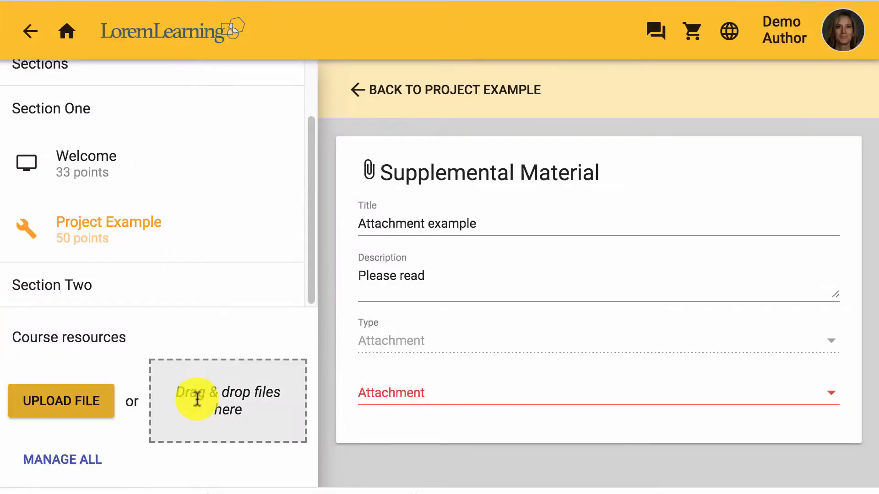
Step: Choose "Dawn_course authoring_top image.png" as the attachment file and return to the Project Example activity
left_click(431, 387)
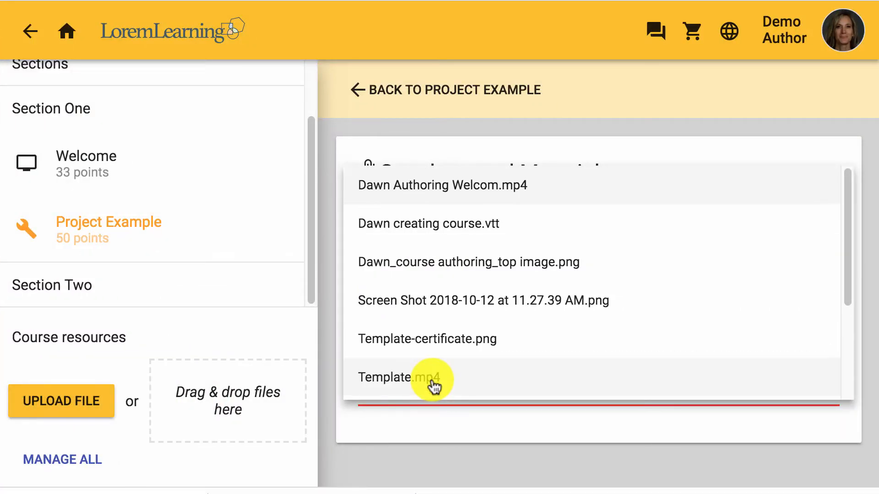
scroll(433, 387, "down", 3)
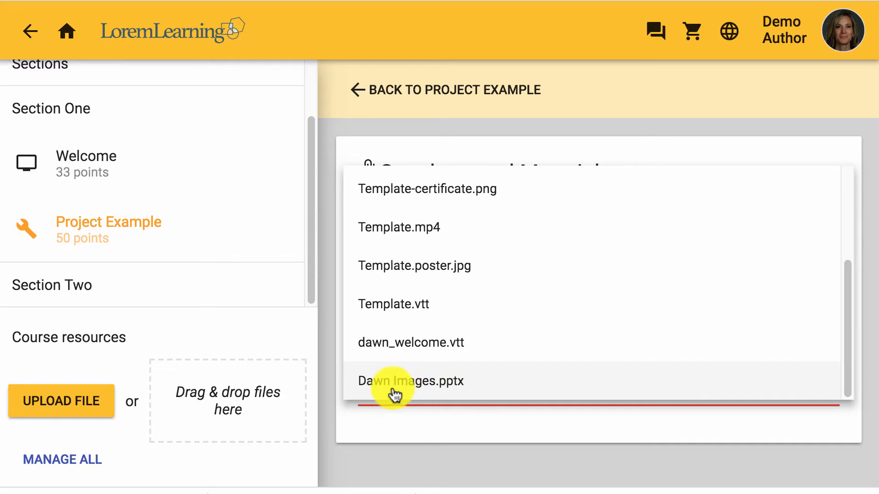
scroll(419, 320, "up", 3)
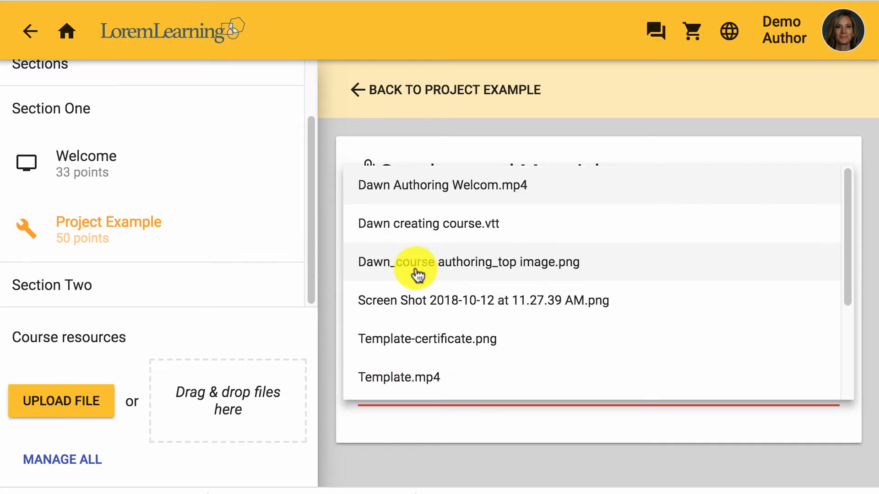
left_click(418, 275)
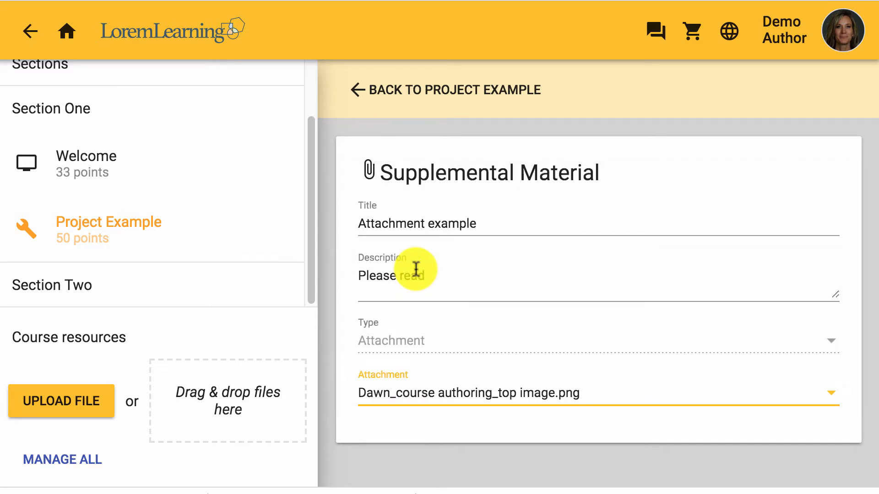
left_click(463, 95)
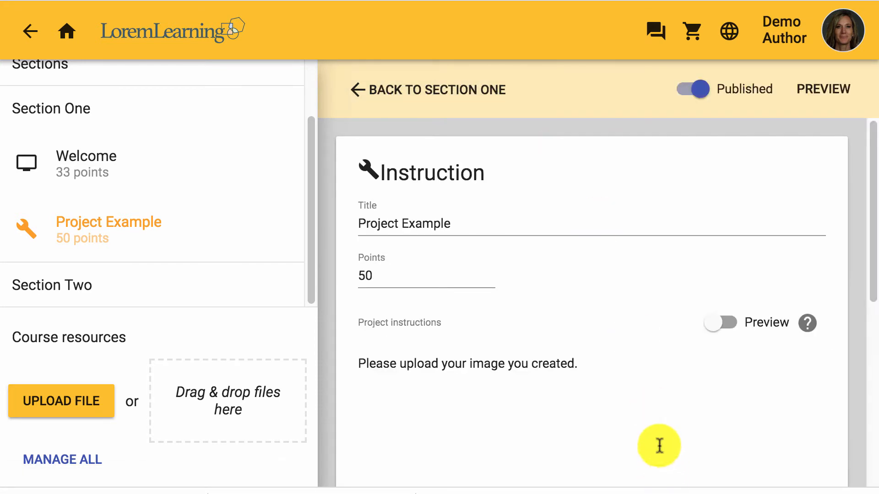
Step: Review the supplemental material list, preview the project, and check its example website link and attachment
scroll(675, 406, "down", 8)
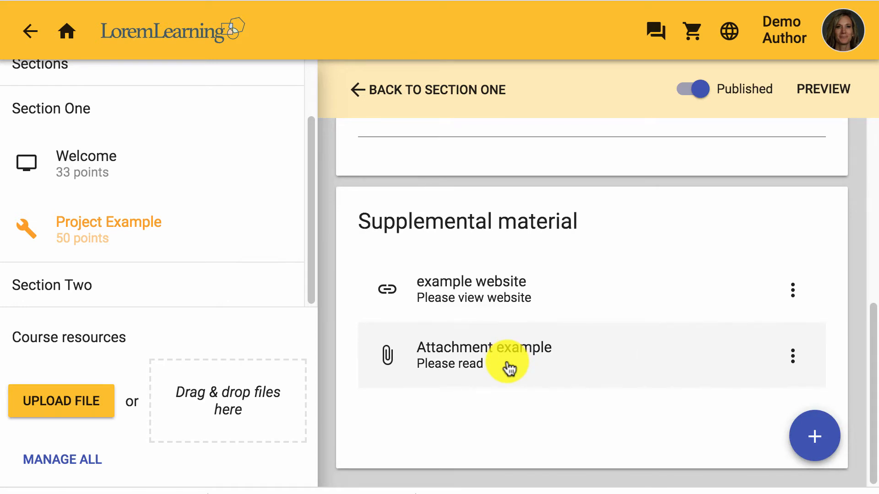
scroll(508, 369, "up", 8)
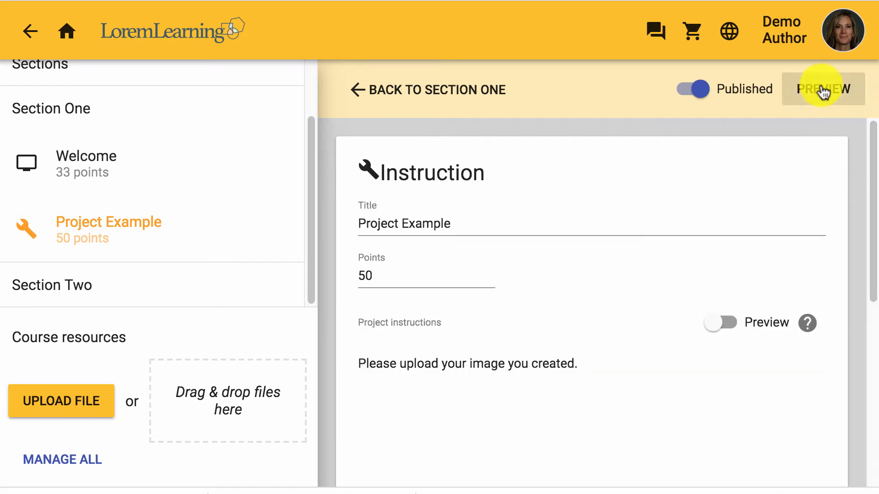
left_click(822, 93)
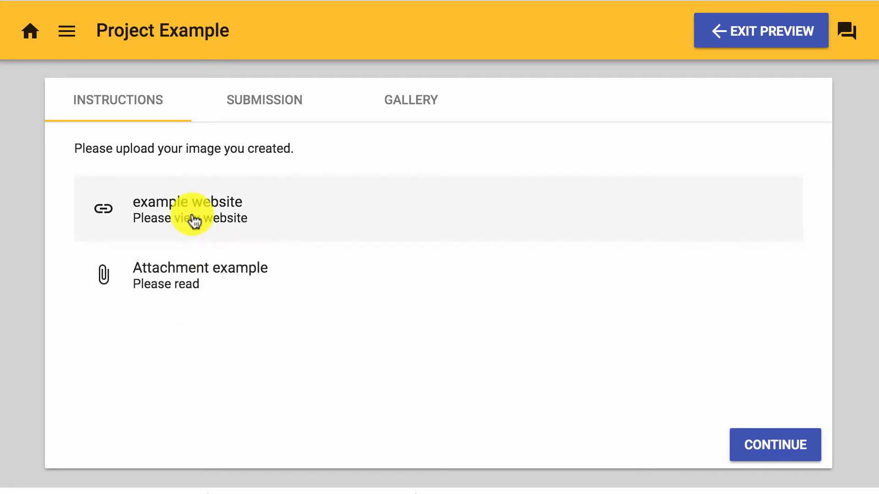
left_click(194, 221)
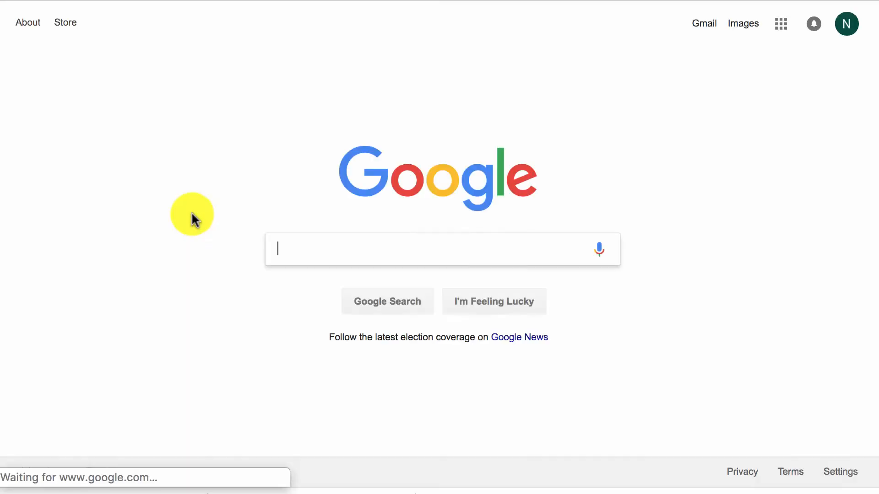
key("super+w")
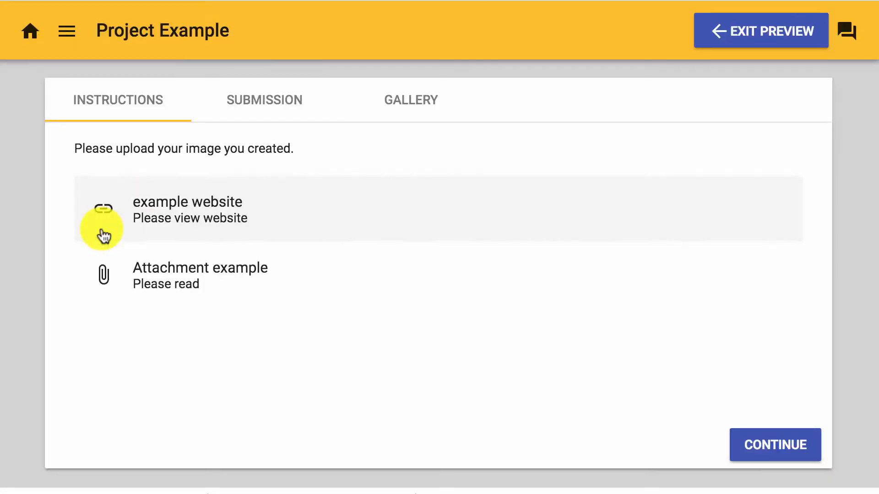
left_click(179, 265)
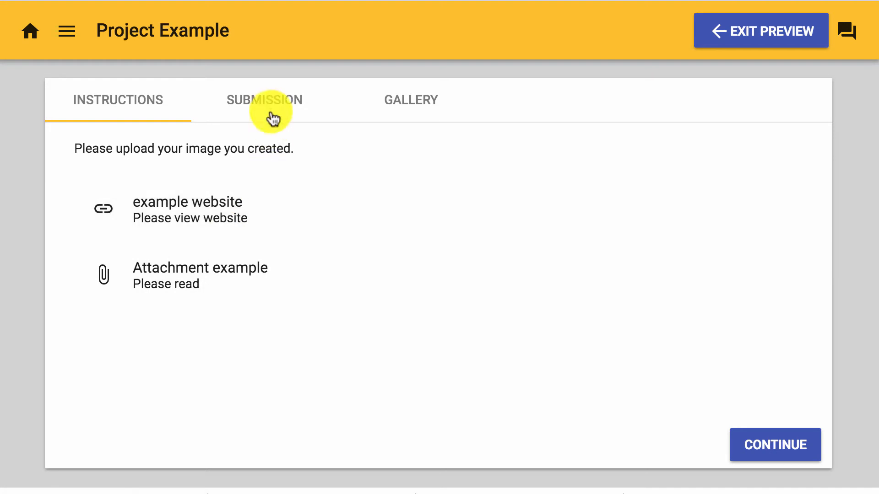
Step: Choose an image file for the project submission in the preview
left_click(273, 116)
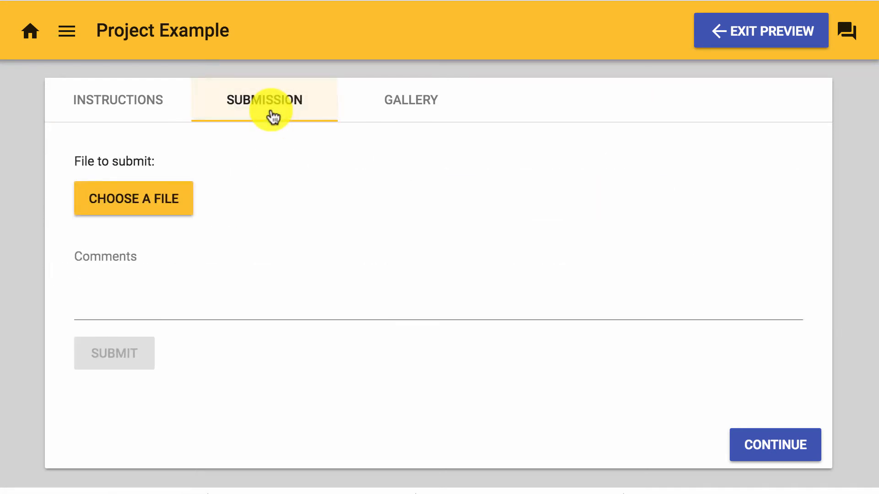
left_click(119, 212)
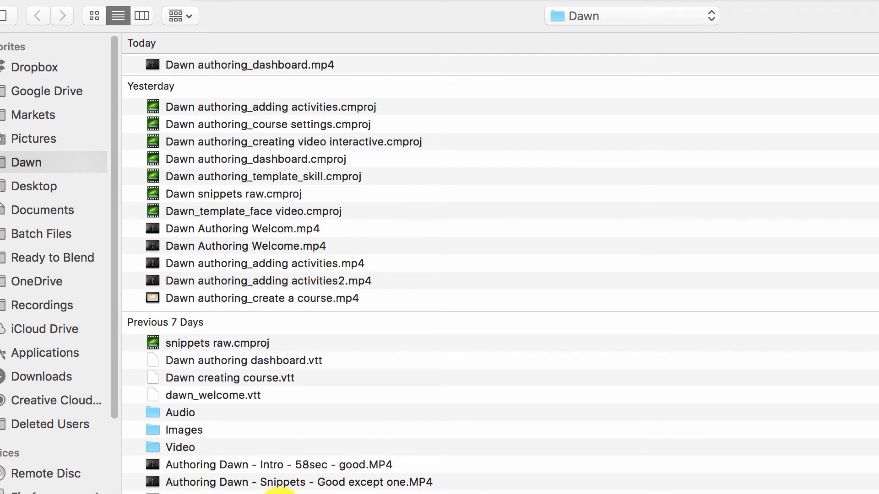
key("Return")
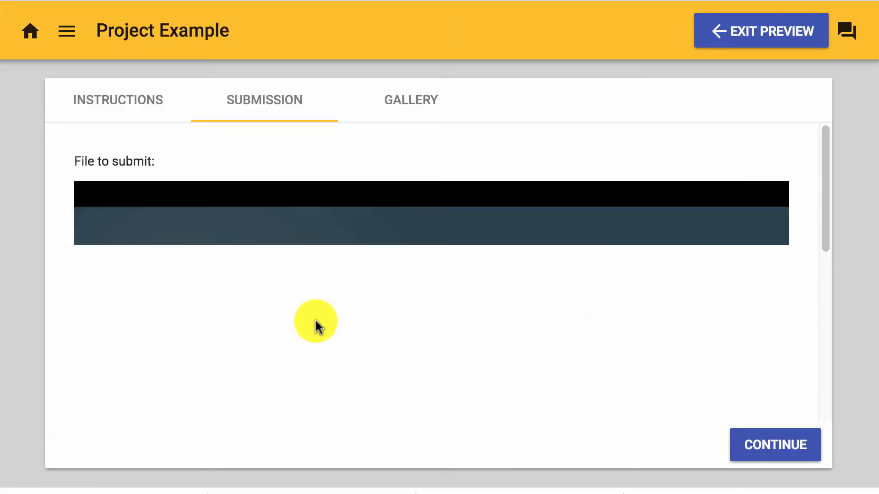
Step: Add the comment "This was fun" to the chosen project file and submit it in the preview
scroll(319, 327, "down", 8)
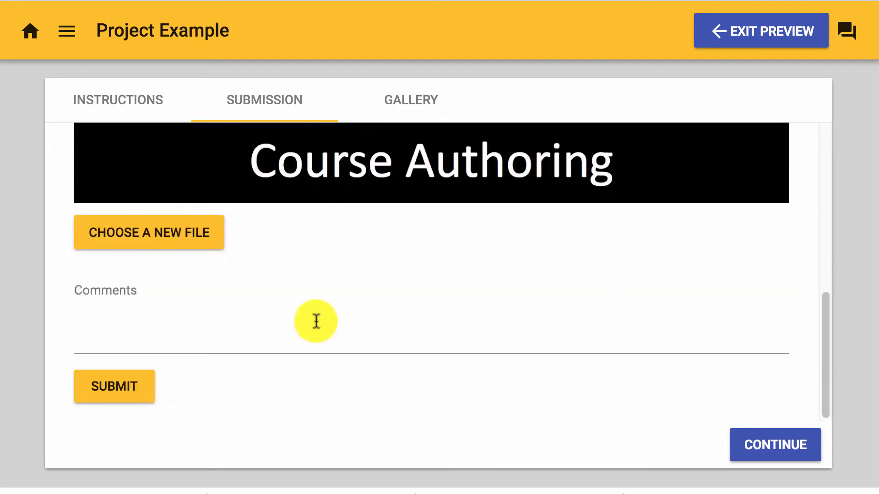
left_click(127, 345)
type("This was fun")
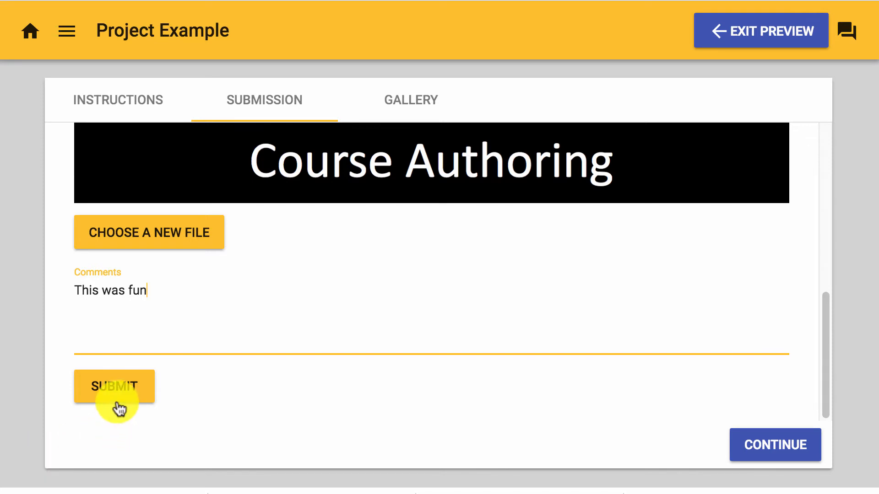
left_click(115, 399)
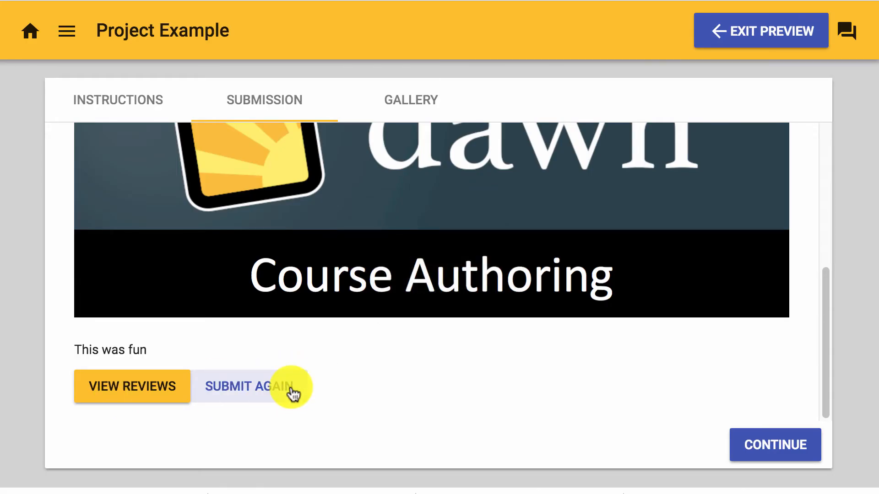
Step: Check the submission in the project gallery, exit the preview, and return to Section One
left_click(410, 109)
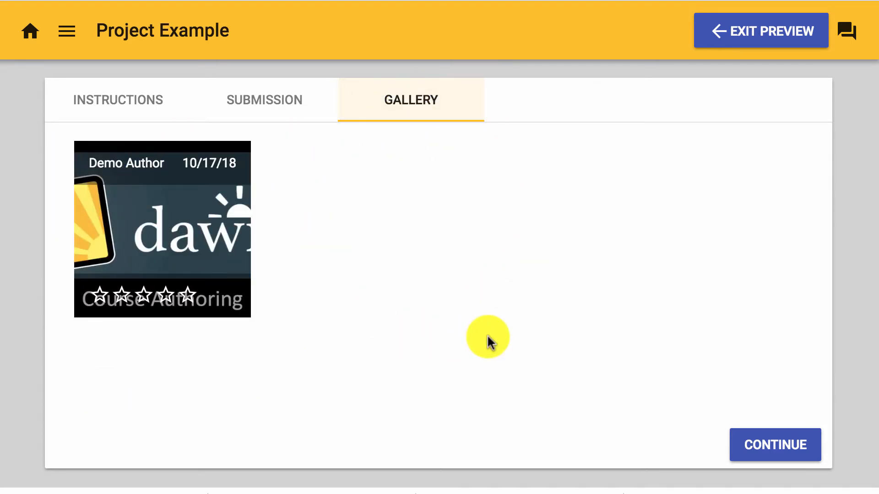
left_click(777, 39)
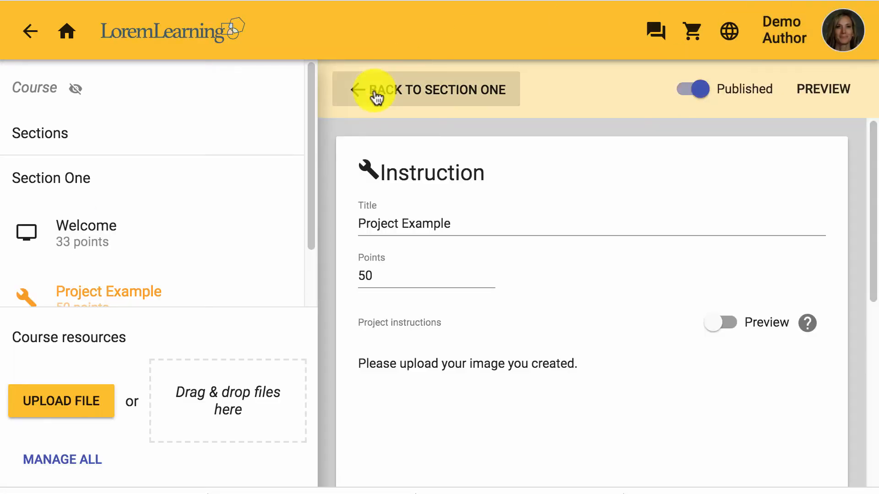
left_click(417, 94)
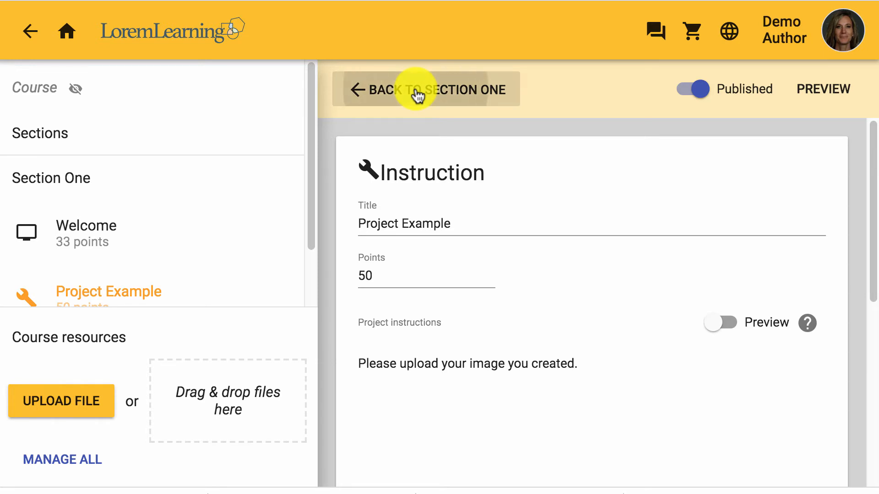
scroll(250, 219, "down", 1)
scroll(251, 219, "down", 1)
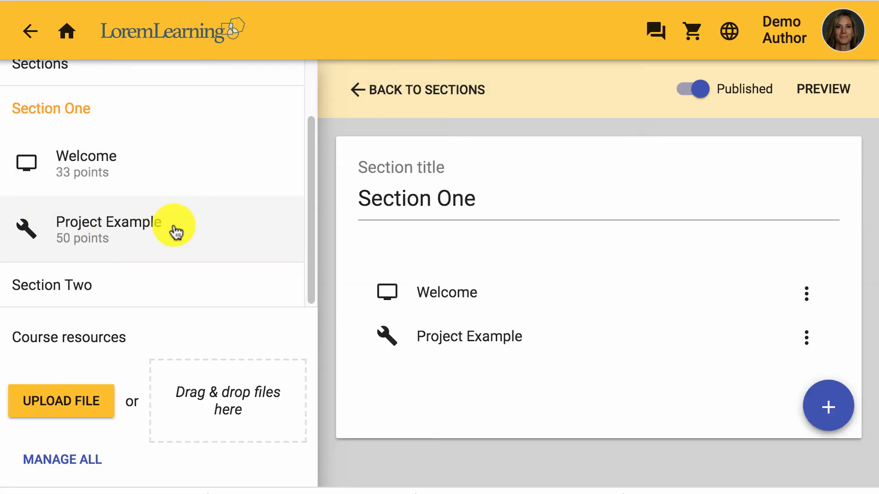
Step: Add an interaction activity to Section One and title it "Interaction Example"
left_click(827, 407)
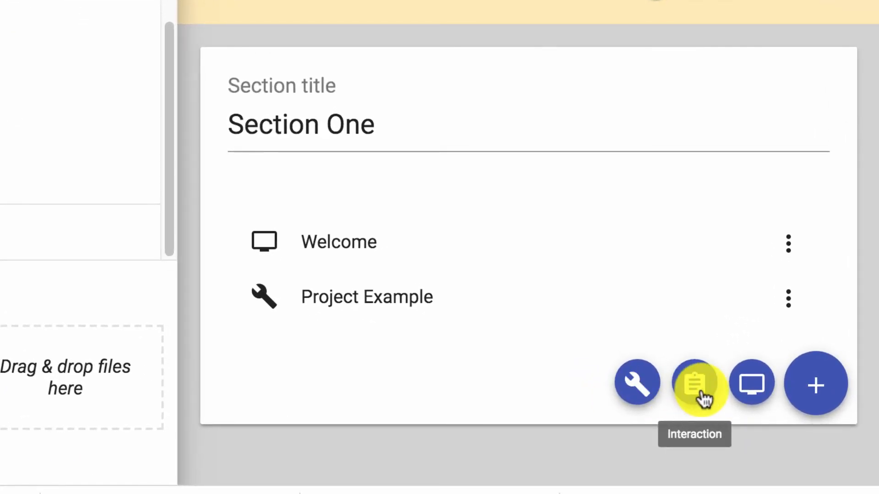
left_click(702, 397)
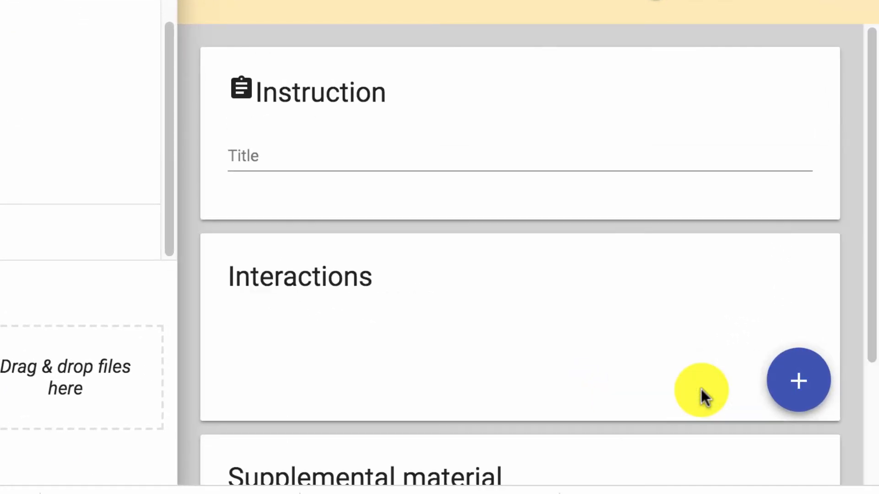
left_click(347, 145)
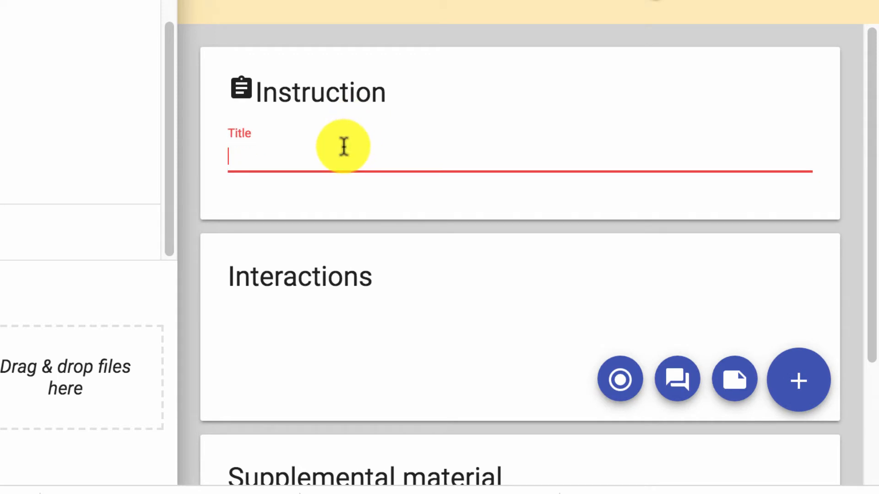
type("Interaction Example")
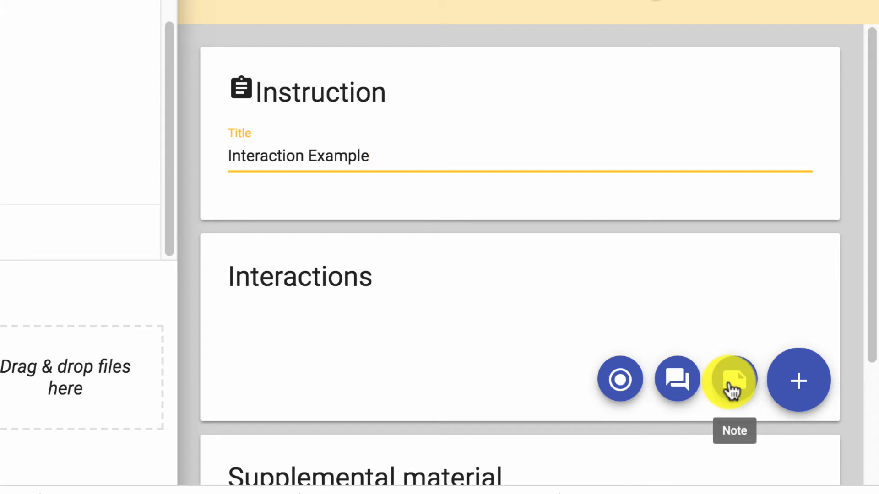
Step: Add a choice interaction titled "Example choice question" with the body text "What is your favorite color?"
left_click(619, 394)
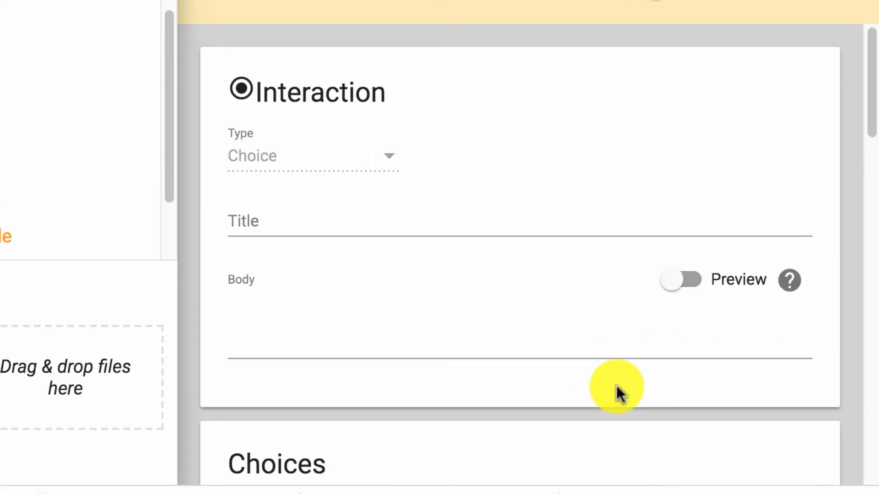
left_click(337, 222)
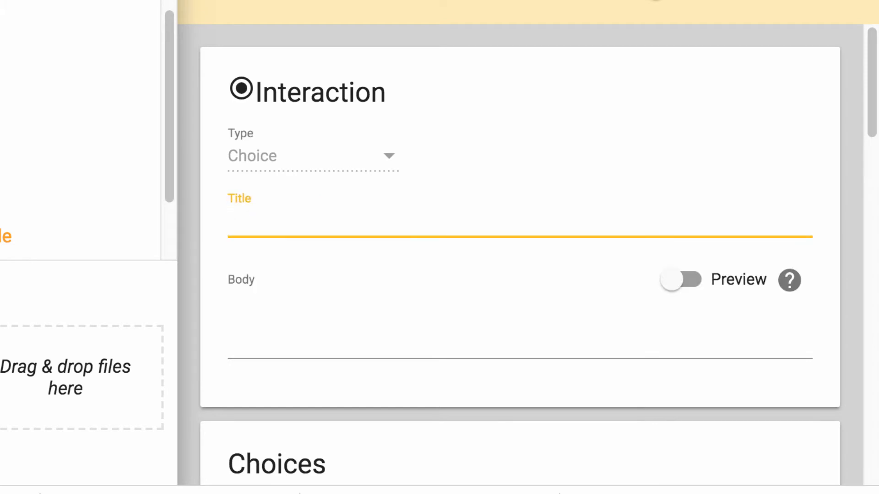
type("Examp")
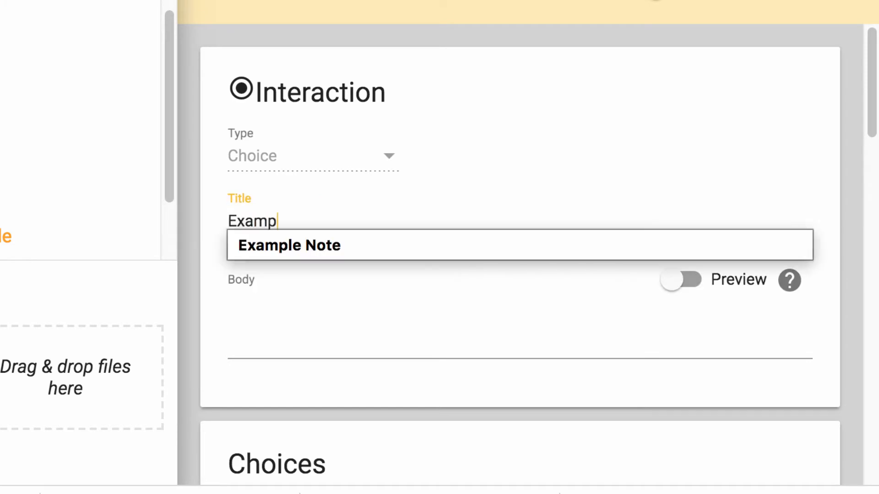
type("le choice question")
left_click(261, 317)
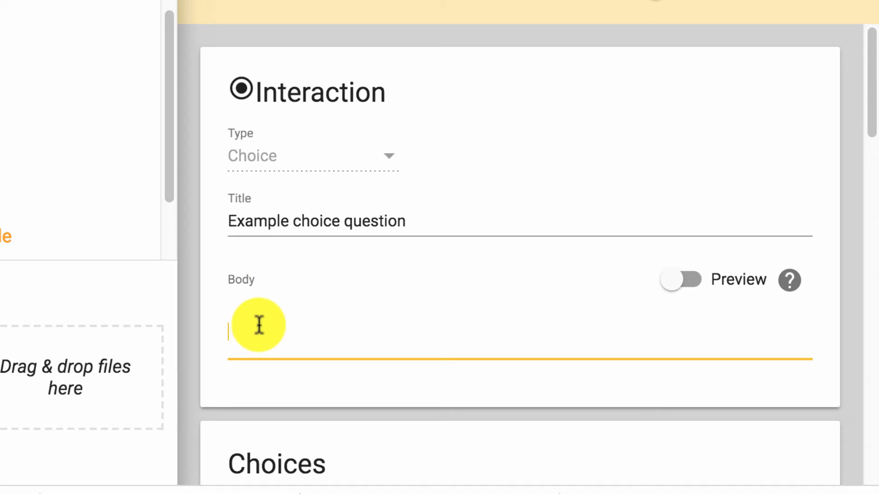
scroll(259, 324, "down", 3)
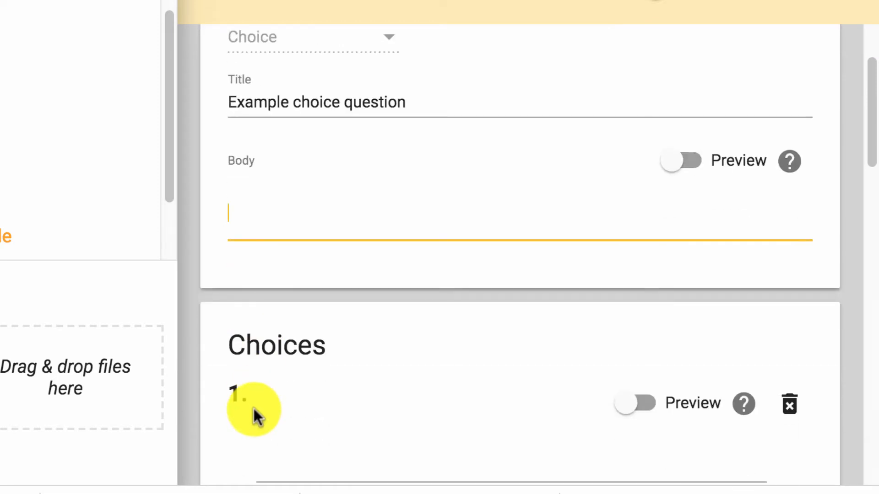
type("What ")
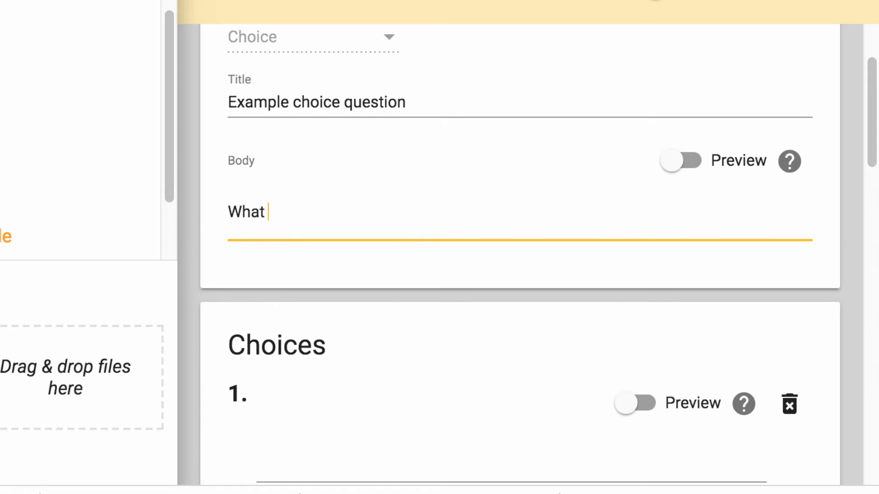
type("is your favorite color?")
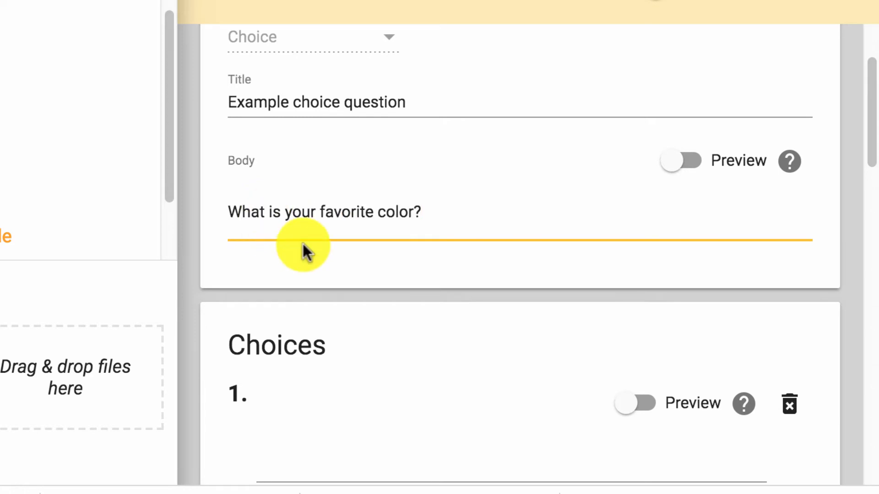
Step: Enter "red" and "blue" as the first two choices and delete the empty third choice
key("Tab")
type("red")
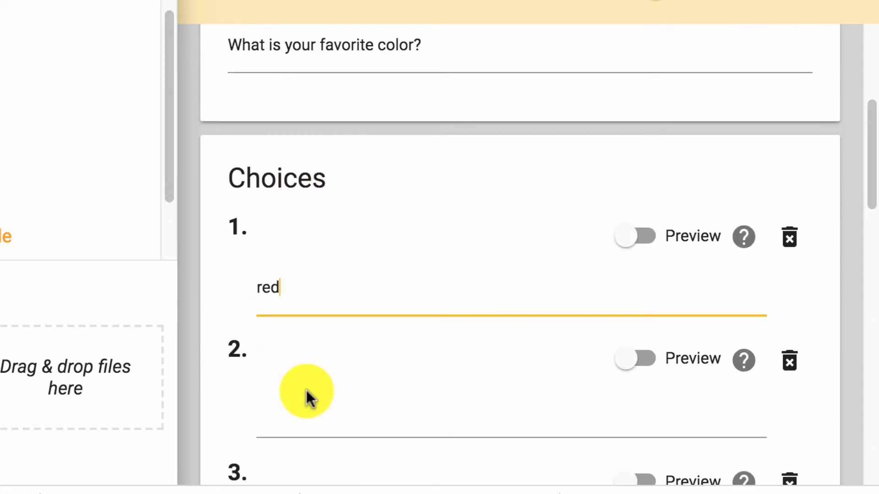
left_click(295, 355)
type("blue")
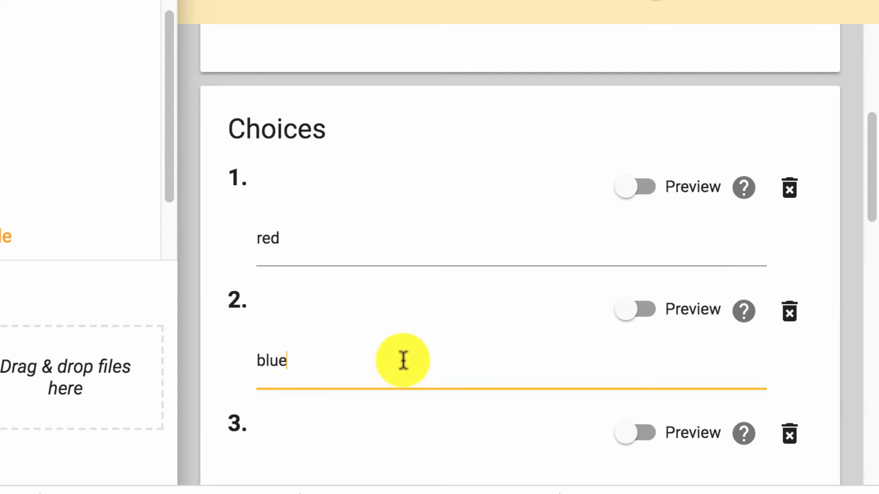
scroll(503, 358, "down", 4)
left_click(797, 251)
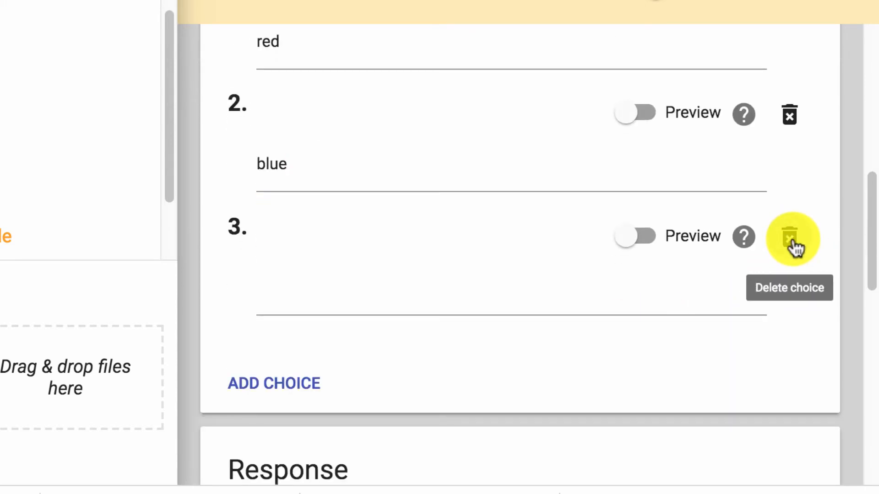
left_click(791, 241)
Step: Keep choice 1 as the answer condition of the first response and set its points to 2
scroll(595, 229, "down", 5)
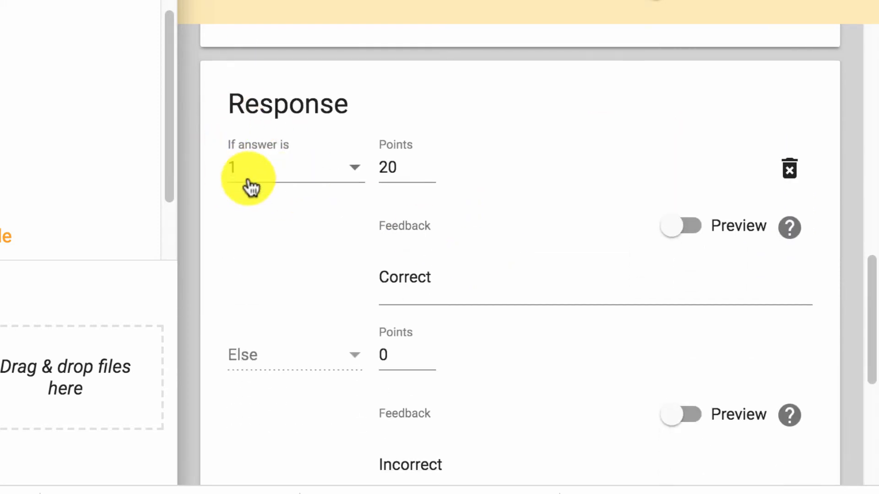
left_click(248, 178)
left_click(261, 174)
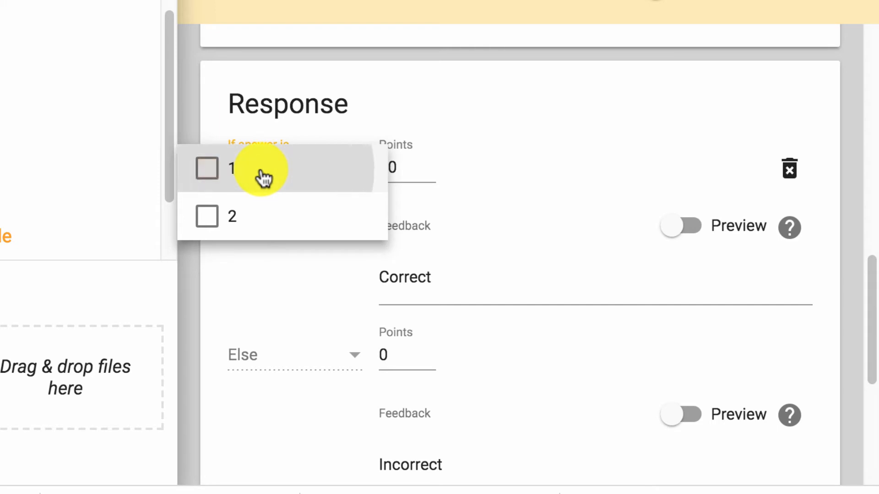
left_click(261, 178)
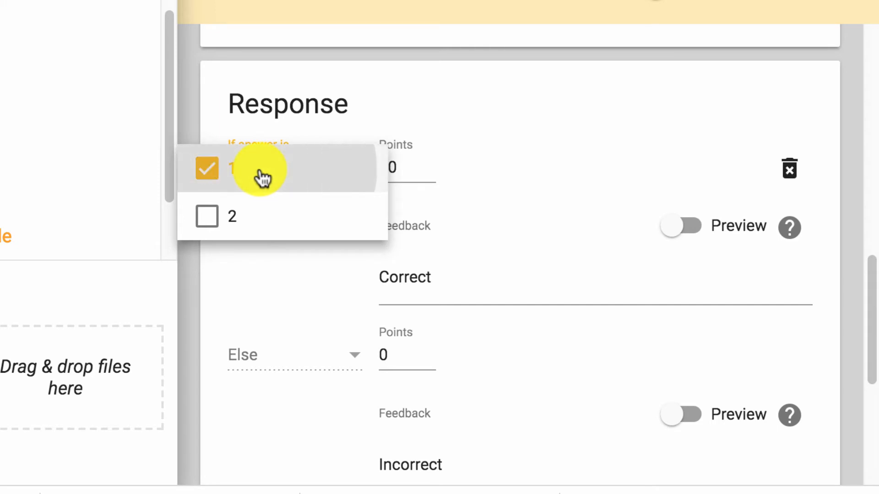
left_click(463, 177)
double_click(418, 169)
type("2")
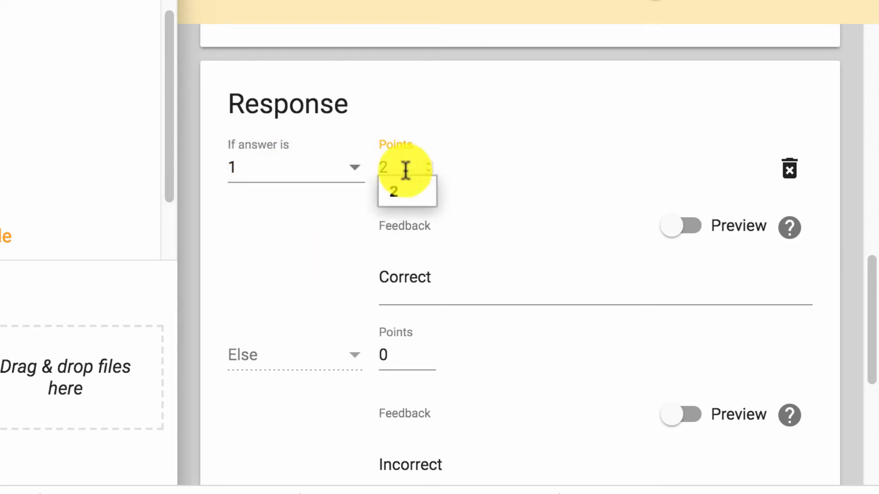
left_click(490, 238)
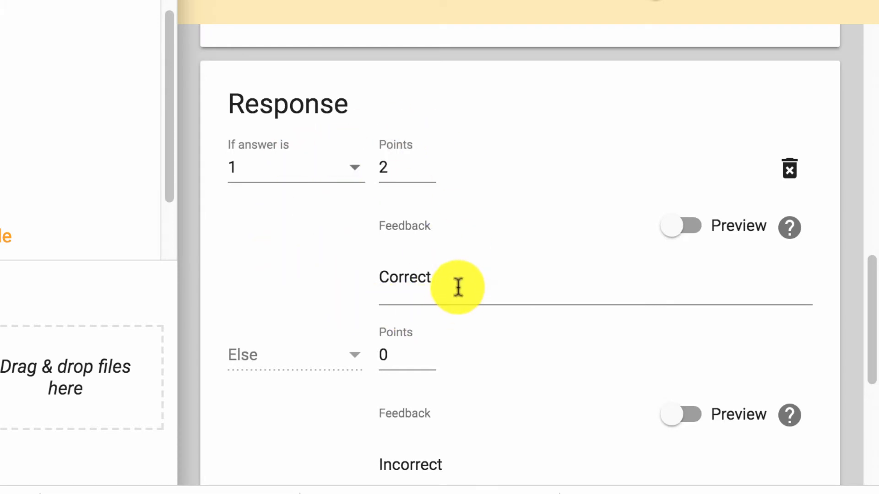
Step: Set the feedback to "Great job." for answer 1 and "Please try again" for any other answer
left_click_drag(451, 277, 361, 278)
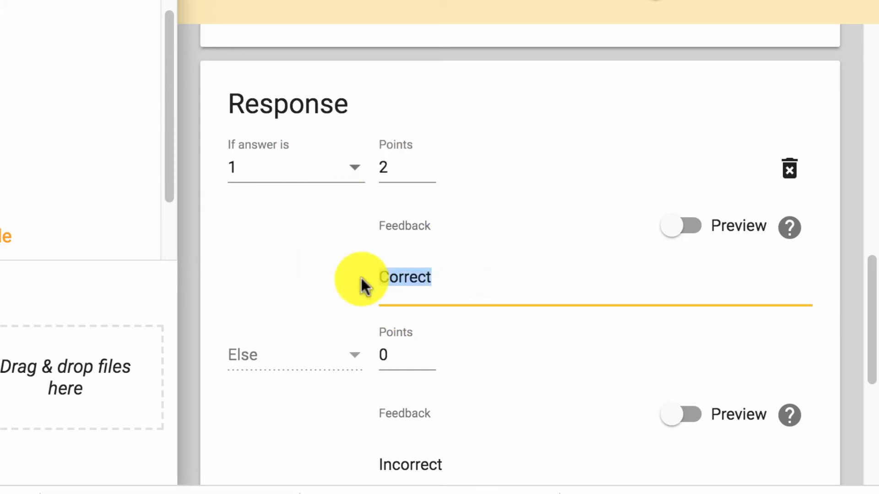
type("Great job.")
scroll(520, 320, "down", 4)
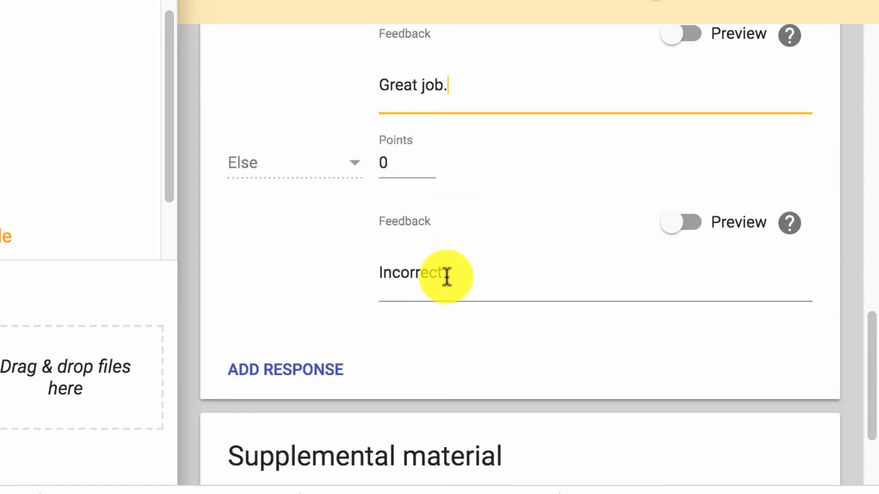
left_click_drag(445, 274, 369, 274)
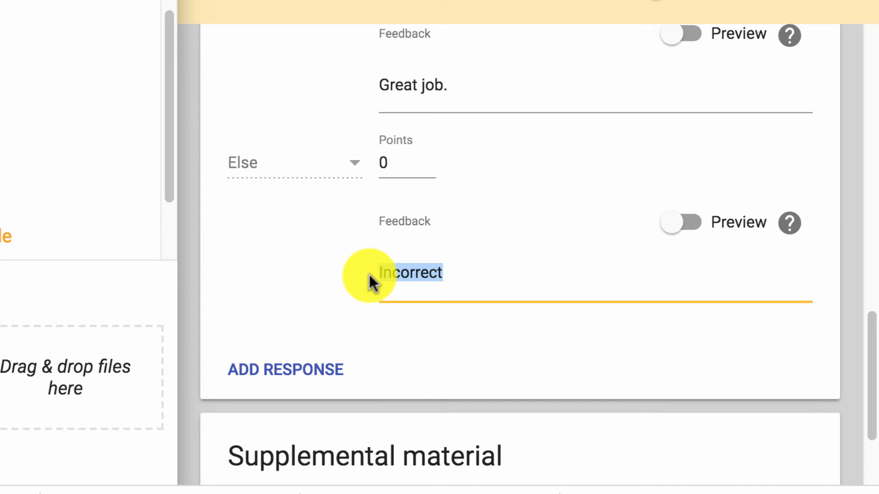
type("Pleaser try again")
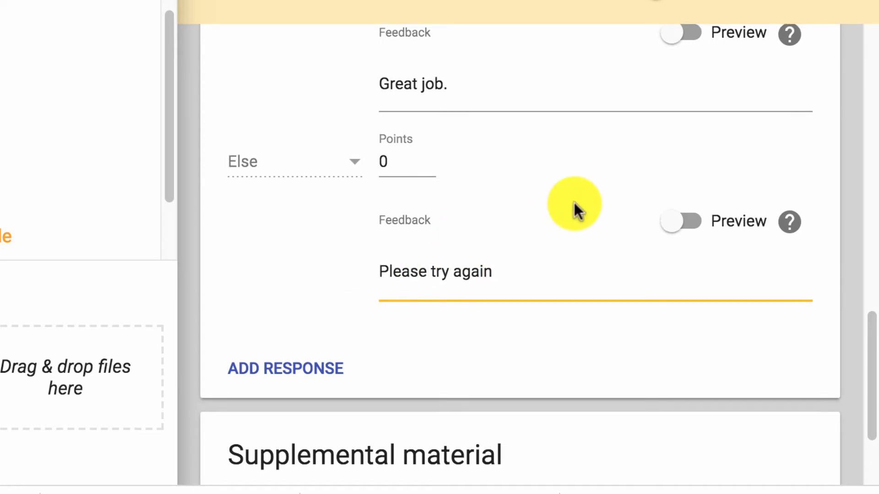
Step: Preview the interaction, answer the color question with red to check its feedback, and reset the answer
scroll(456, 422, "down", 3)
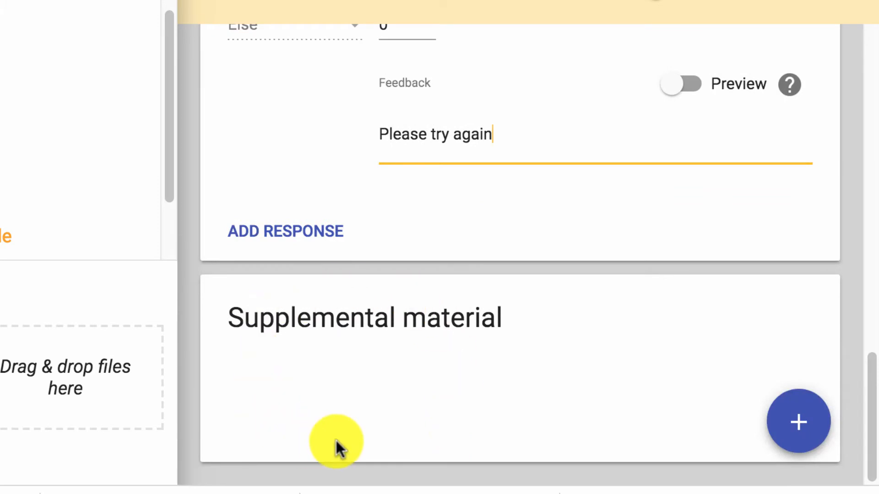
scroll(336, 441, "up", 10)
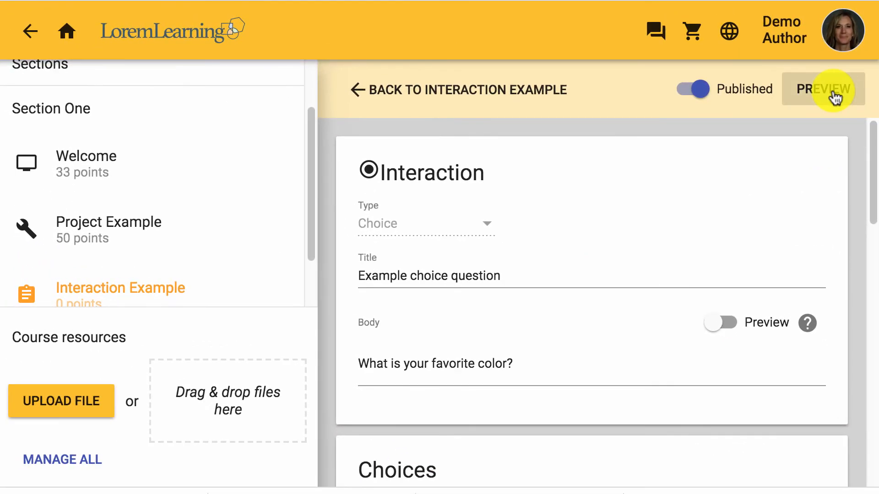
left_click(834, 93)
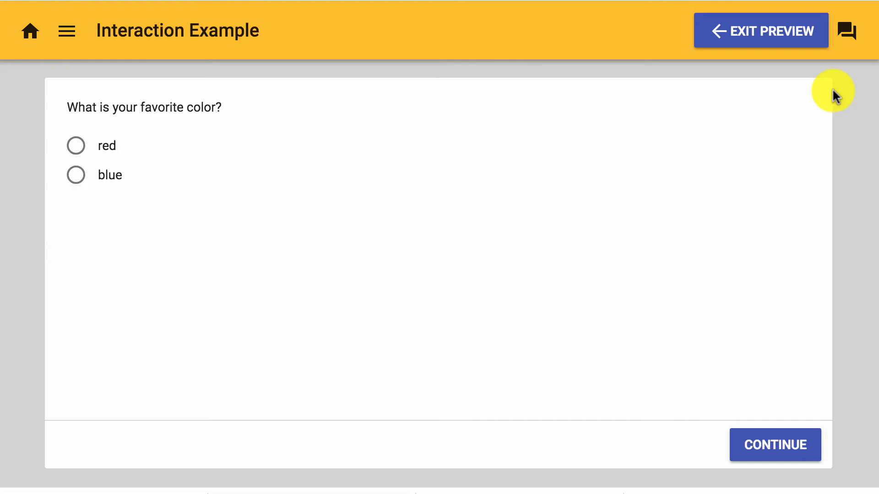
left_click(76, 149)
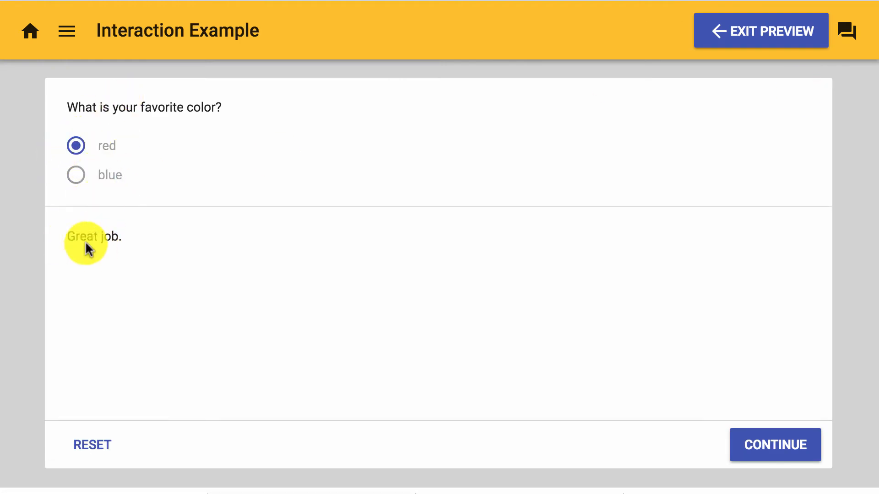
left_click(103, 453)
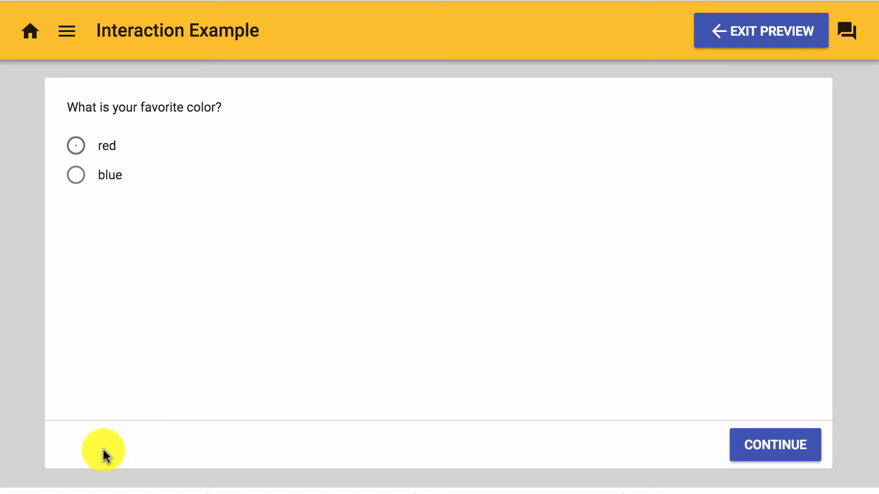
Step: Answer the color question with blue to check its feedback, and exit the preview
left_click(77, 176)
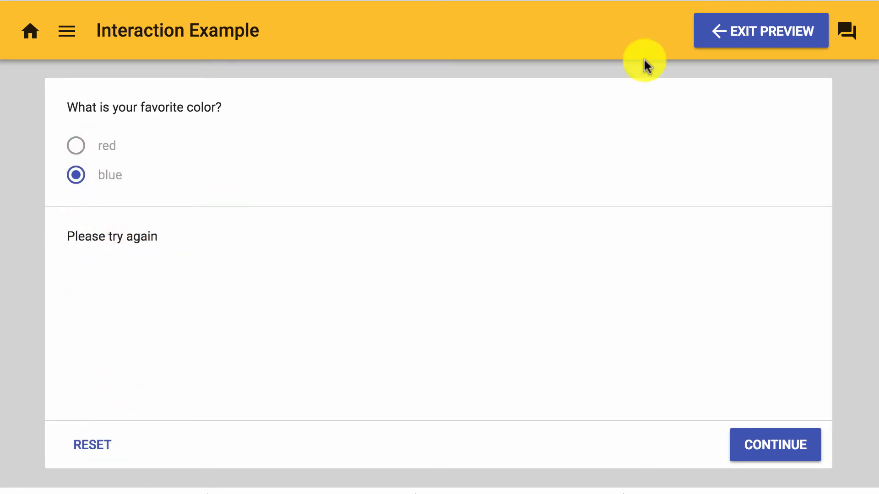
left_click(781, 40)
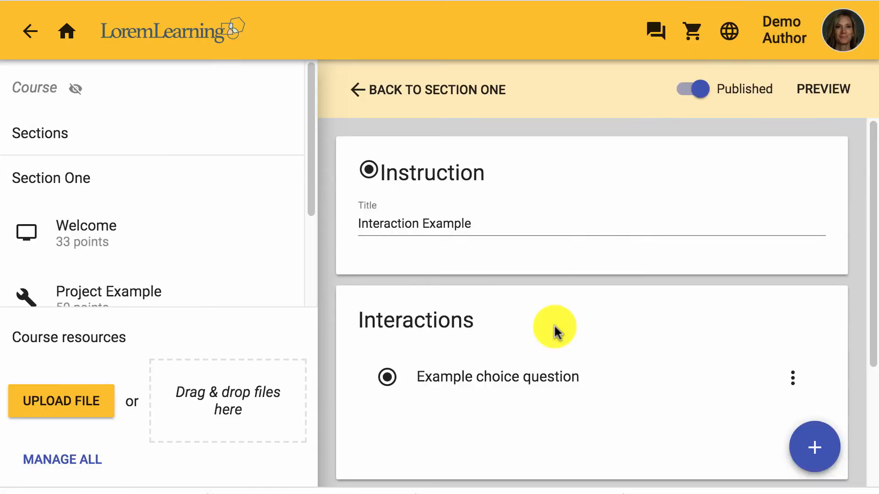
Step: Add a conversation interaction titled "Discussion Example" worth 10 points to the Interaction Example activity
scroll(447, 385, "down", 1)
scroll(448, 384, "down", 1)
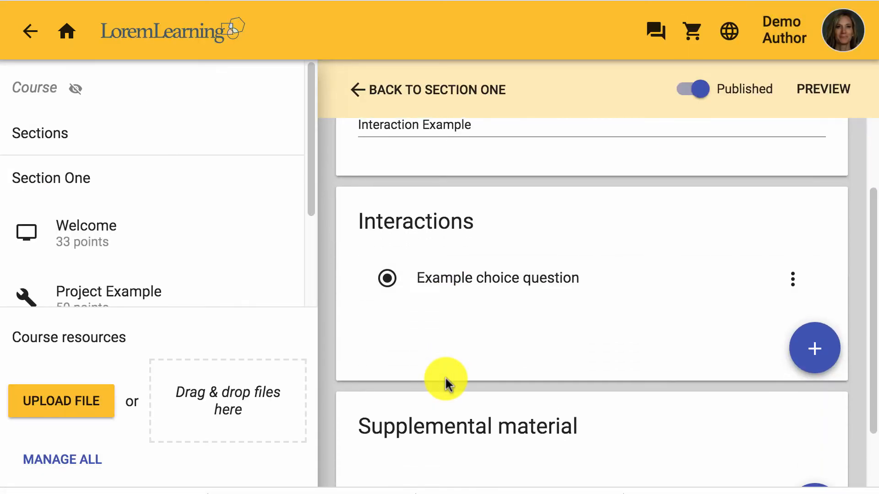
left_click(809, 349)
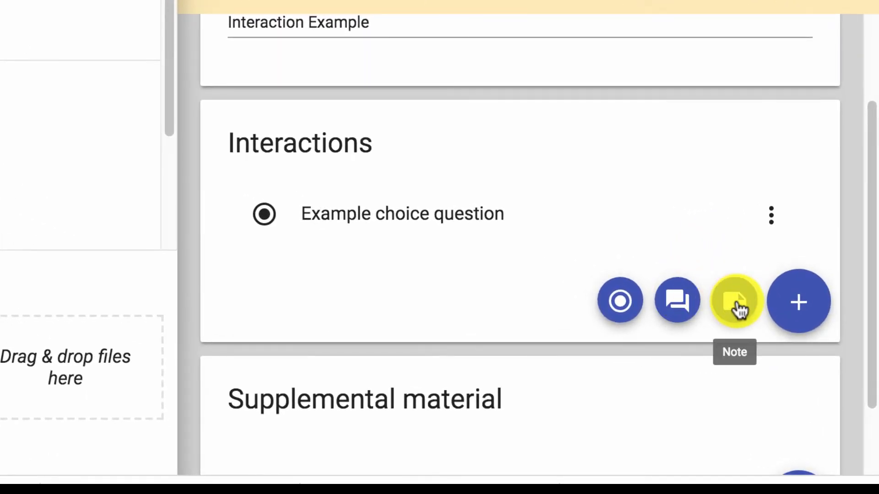
left_click(685, 305)
left_click(353, 228)
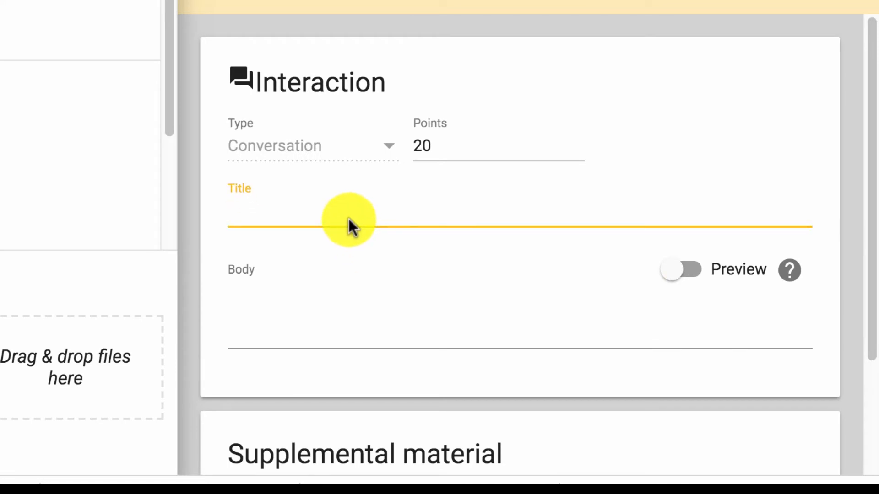
type("Discussion Exam")
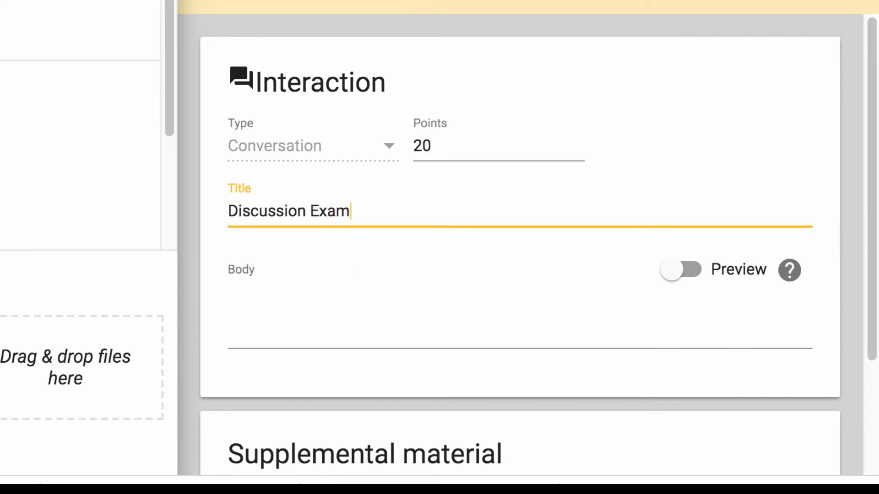
type("ple")
double_click(440, 145)
type("10")
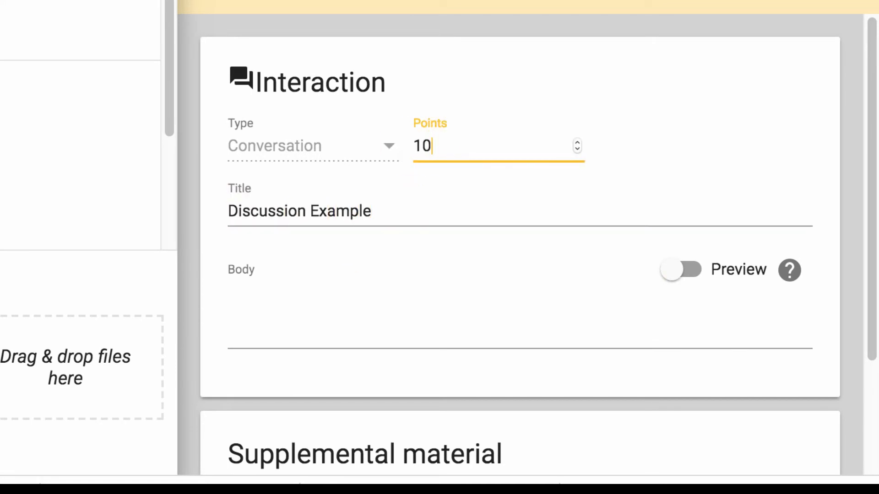
Step: Enter "What do you like about this course?" as the body of the discussion
scroll(352, 233, "down", 2)
left_click(353, 234)
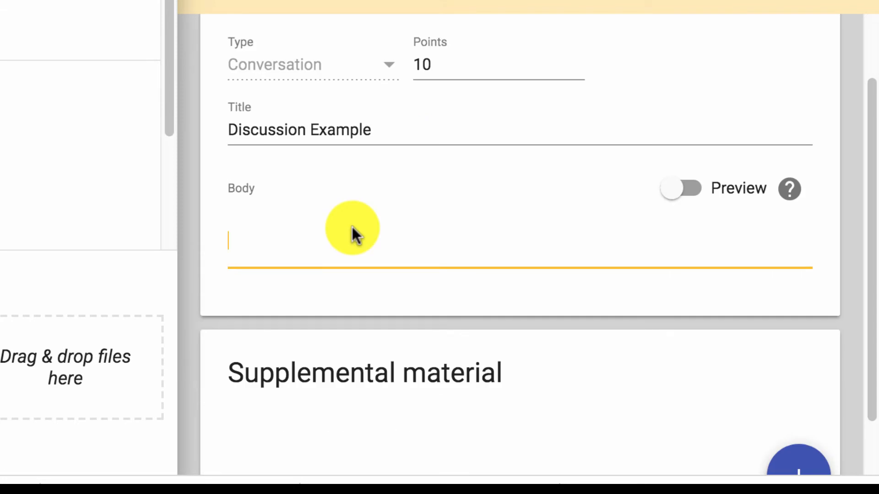
type("What do you like about this course")
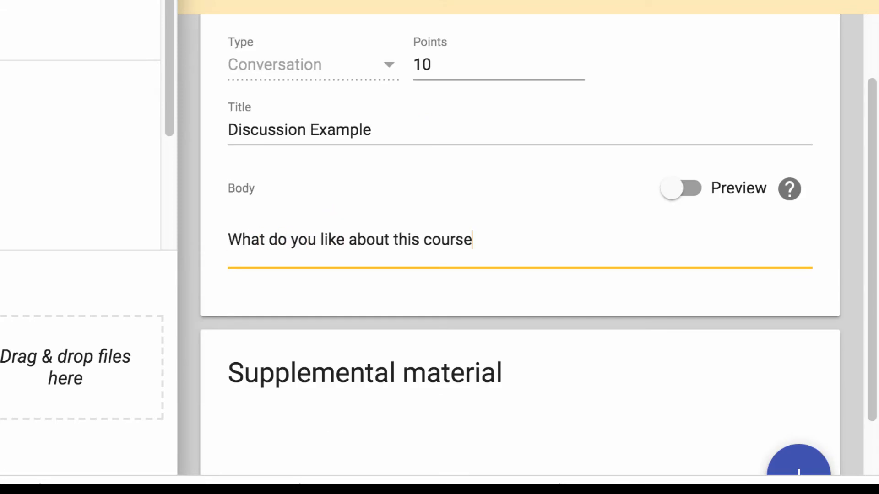
type("?")
scroll(506, 233, "down", 2)
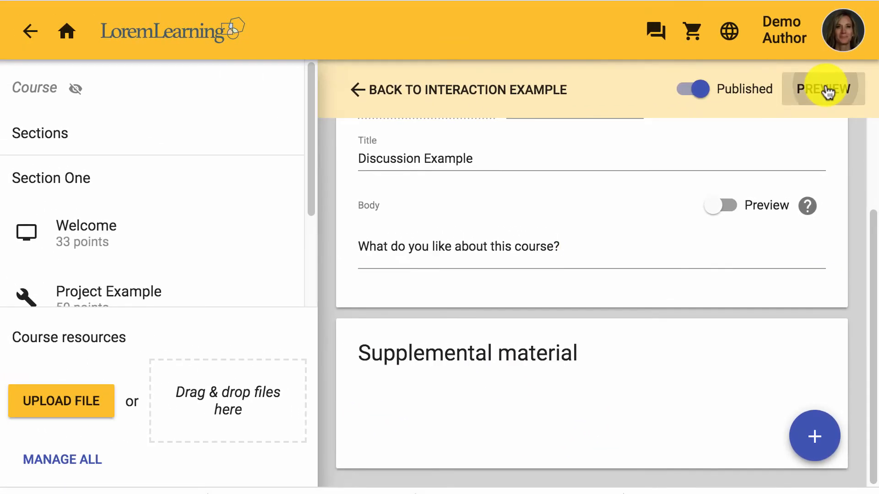
Step: Preview the discussion as a learner and enter the response "I love we are learning." without posting it
left_click(828, 92)
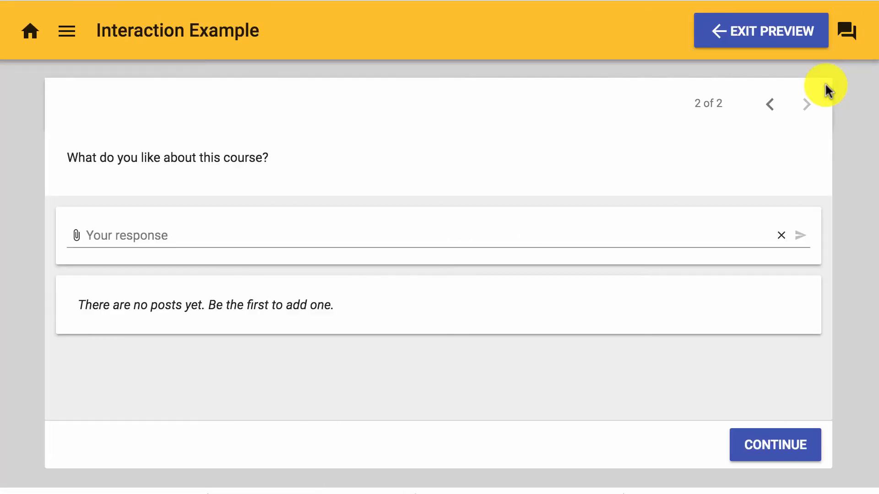
left_click_drag(63, 158, 296, 160)
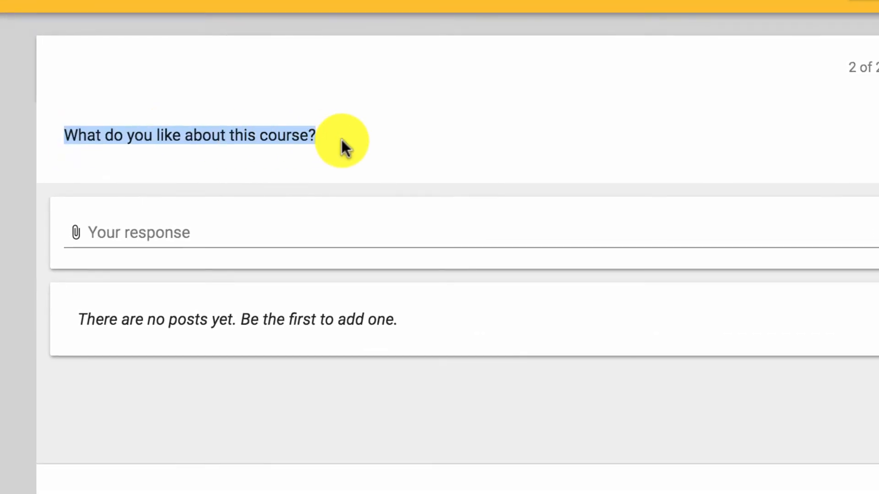
left_click(160, 231)
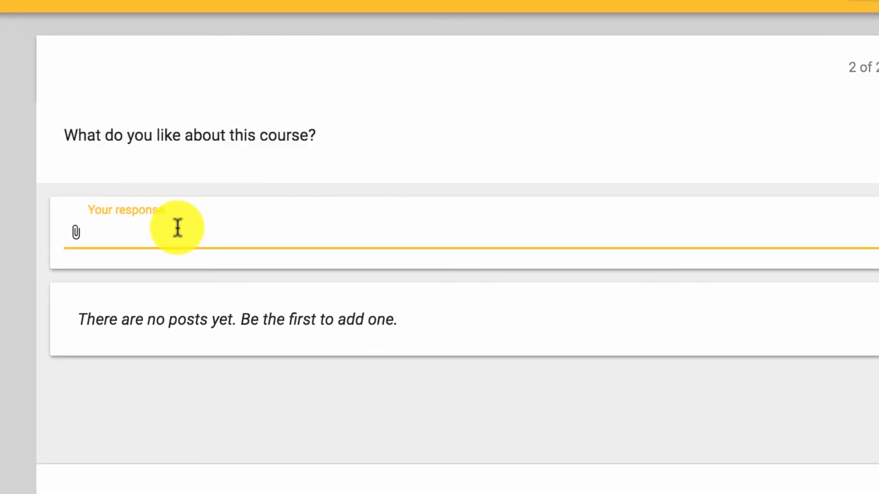
type("I lo")
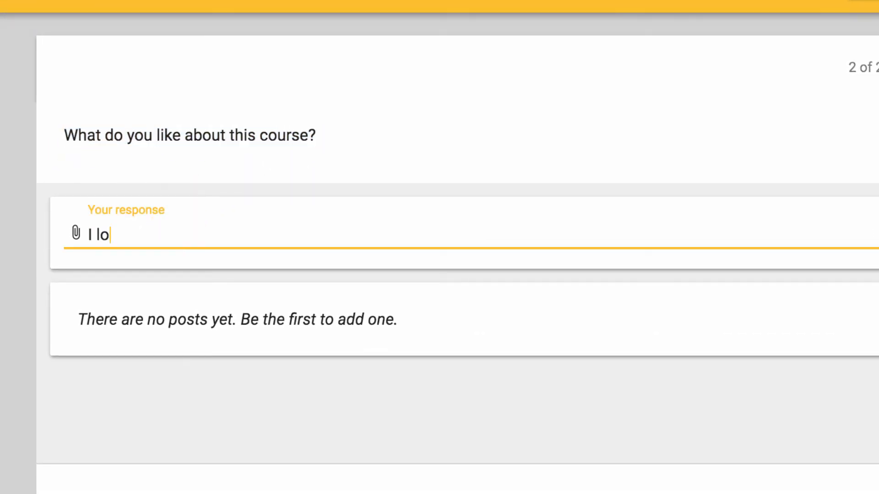
type("ve we are learning.")
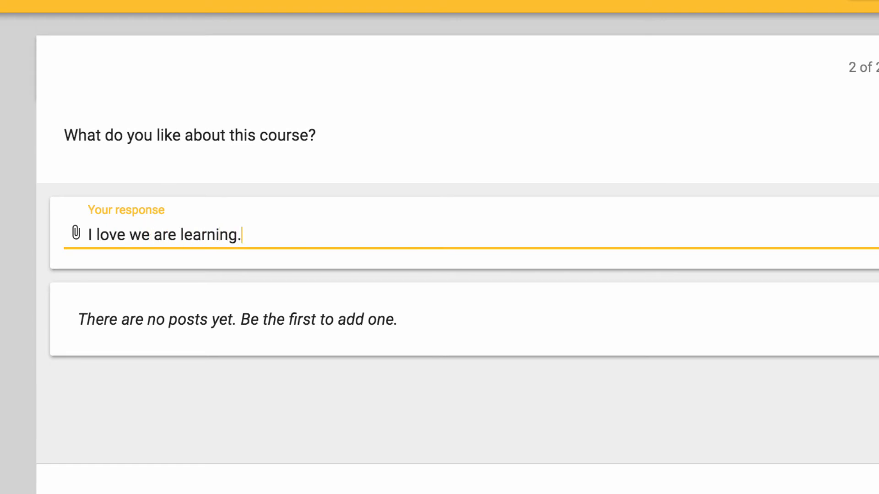
Step: Attach the Dawn "Course Authoring" image to the response, check how it is displayed, and exit the preview
left_click(79, 238)
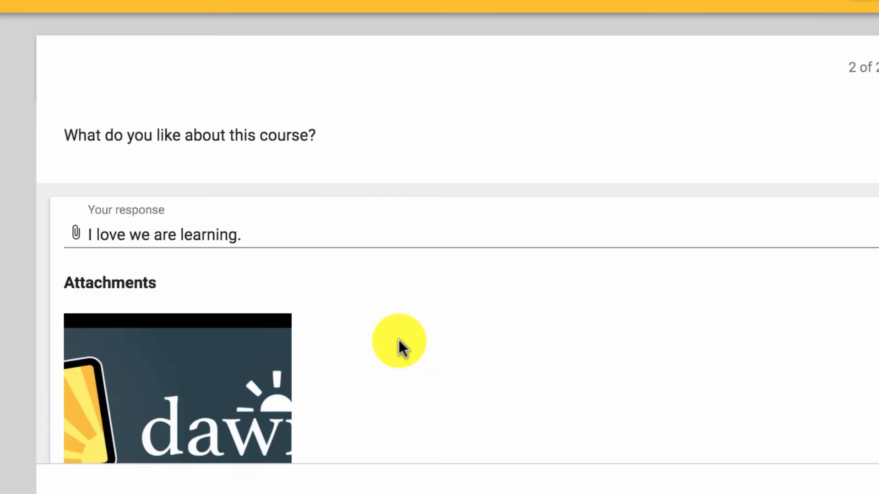
scroll(399, 340, "down", 4)
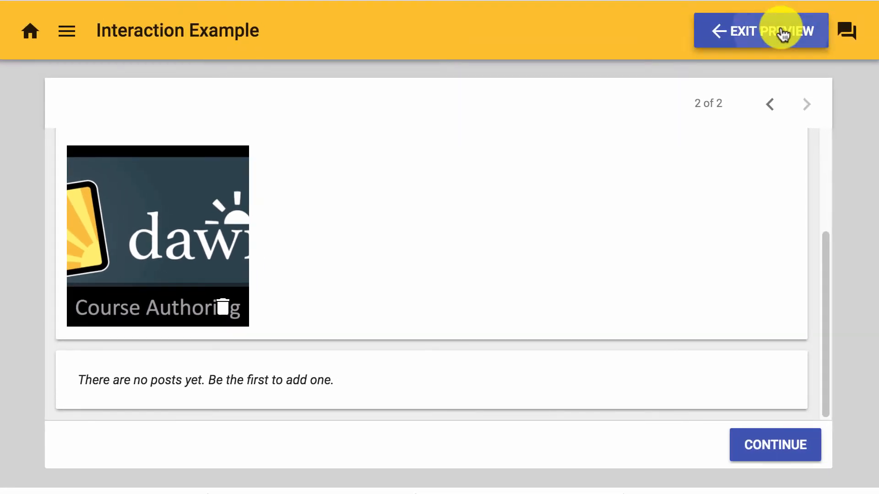
left_click(783, 34)
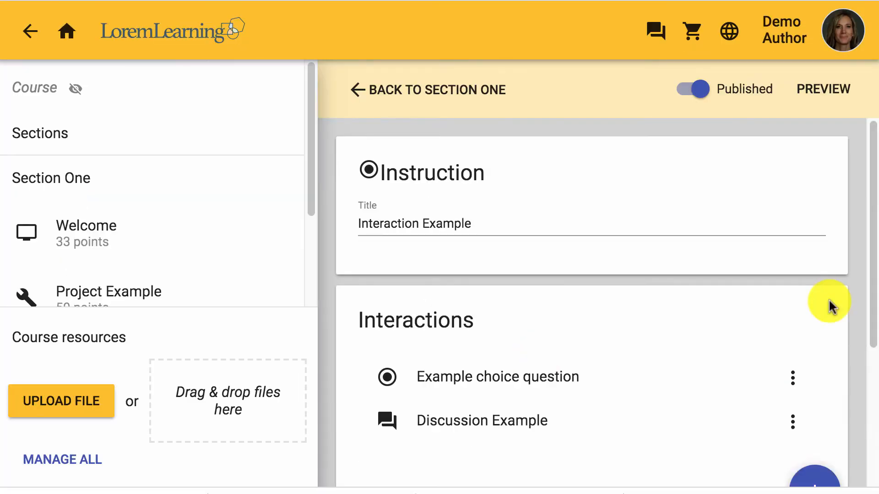
Step: Add a note interaction titled "Example note" worth 5 points to the Interaction Example activity
scroll(834, 308, "down", 2)
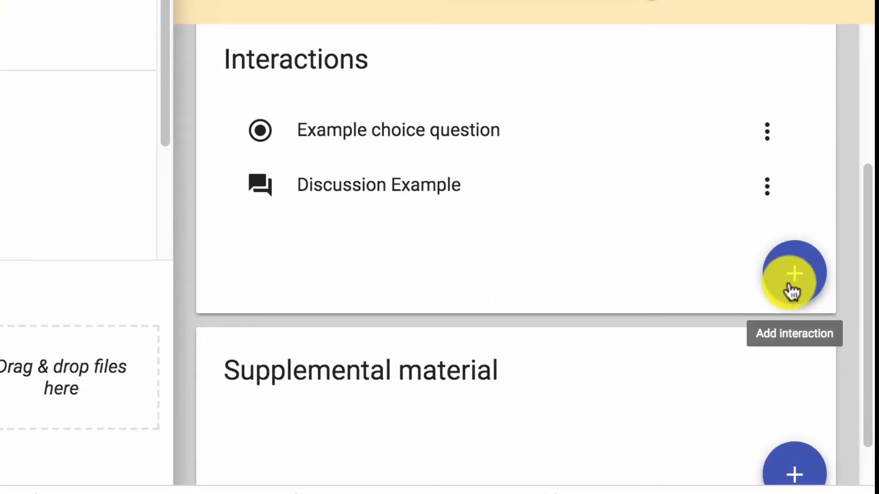
left_click(792, 290)
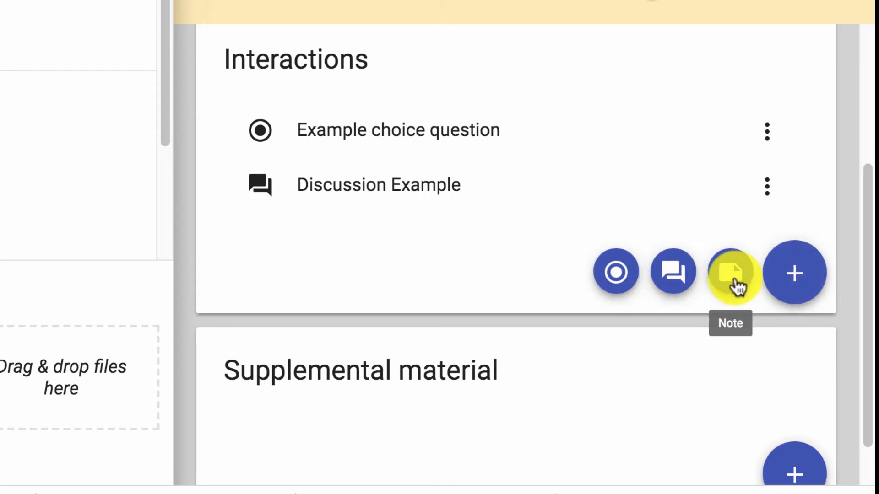
left_click(738, 287)
left_click(294, 218)
type("Example note")
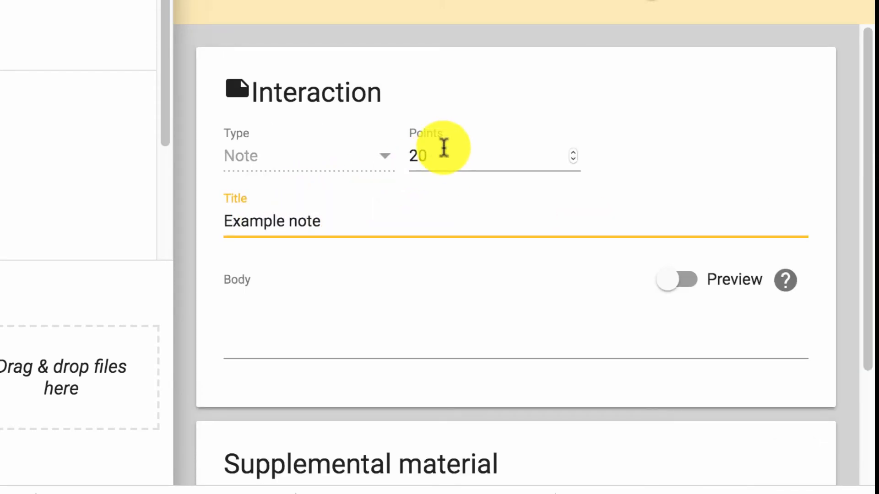
left_click(411, 163)
type("5")
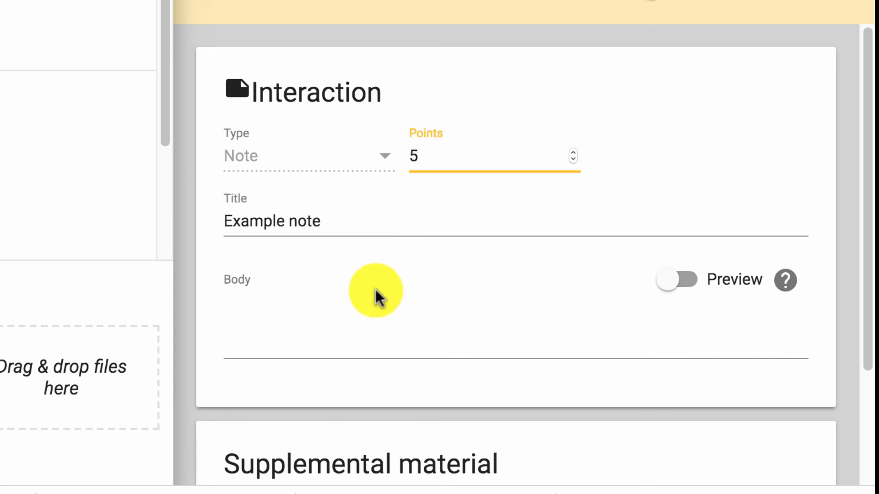
Step: Enter "Please be sure to read your articles." as the body of the note
left_click(330, 334)
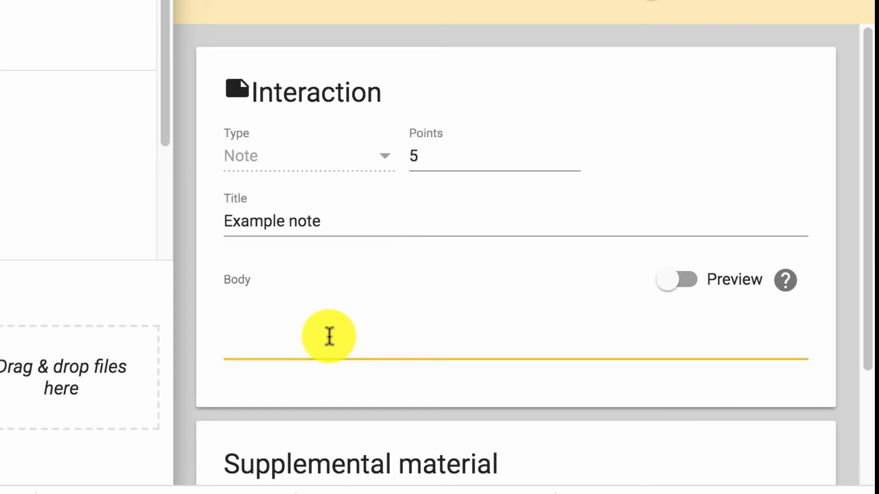
type("Please be sure to read your articles.")
scroll(477, 426, "down", 3)
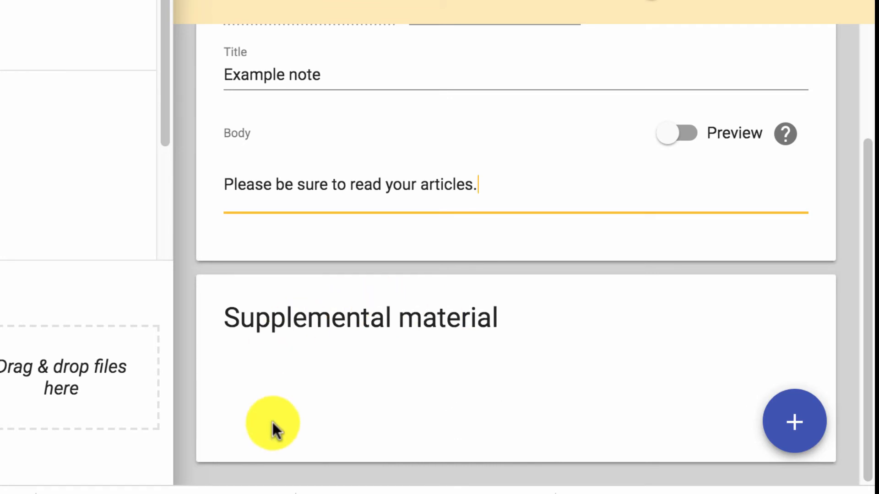
Step: Preview the note to check how its text is shown to learners, and exit the preview
scroll(398, 446, "up", 3)
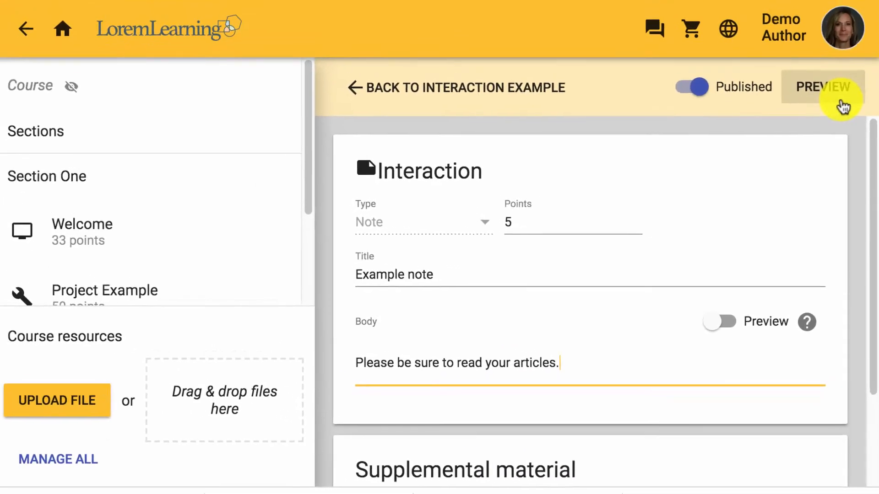
left_click(843, 106)
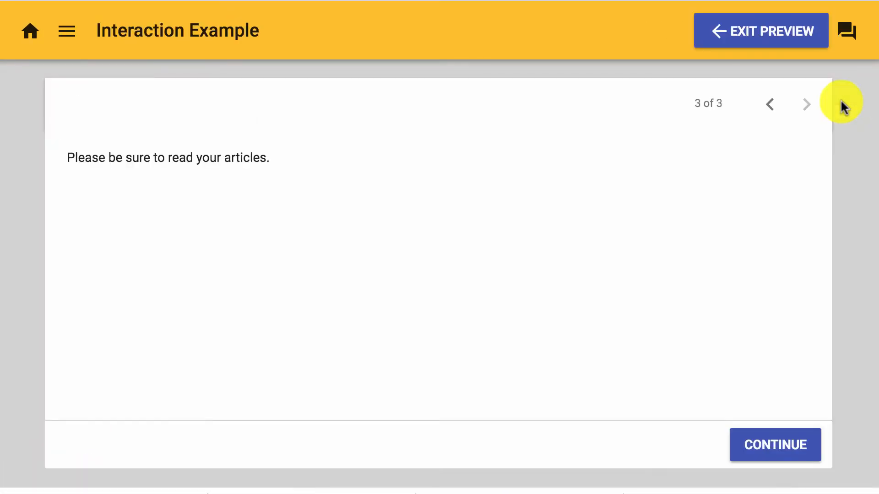
left_click_drag(288, 167, 67, 162)
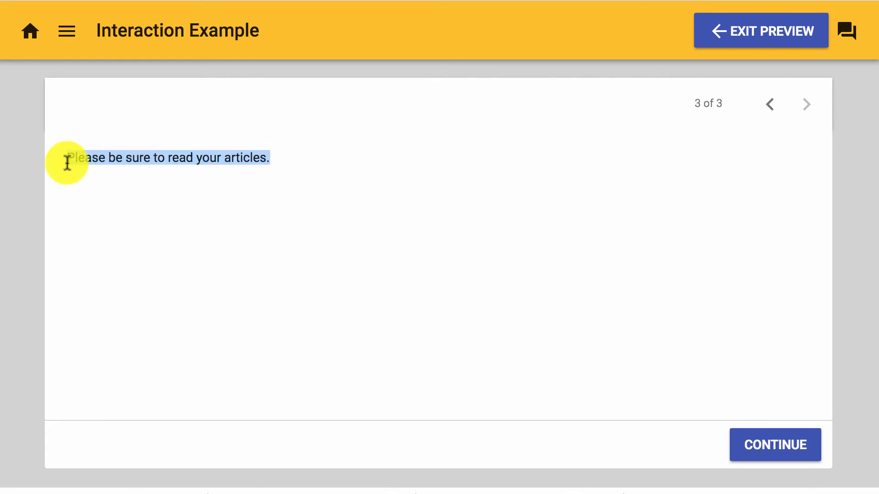
left_click(749, 33)
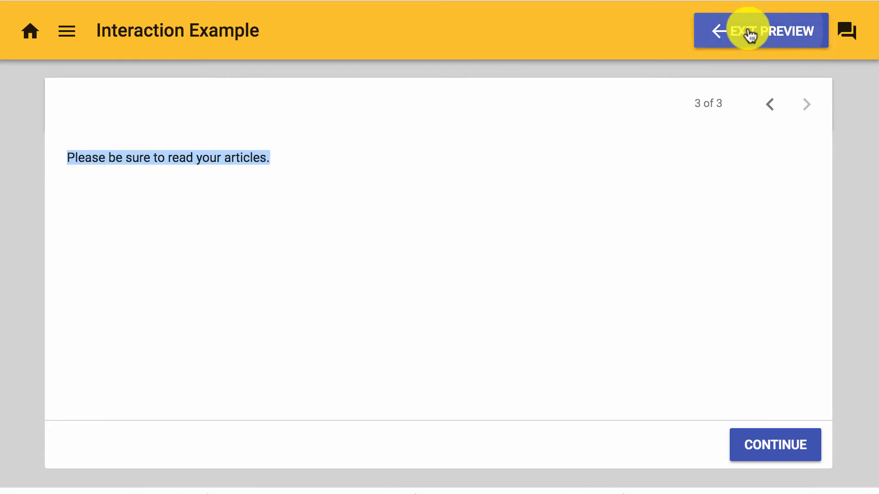
Step: Return to Section One and add a video instruction titled "Example Video"
scroll(599, 310, "down", 5)
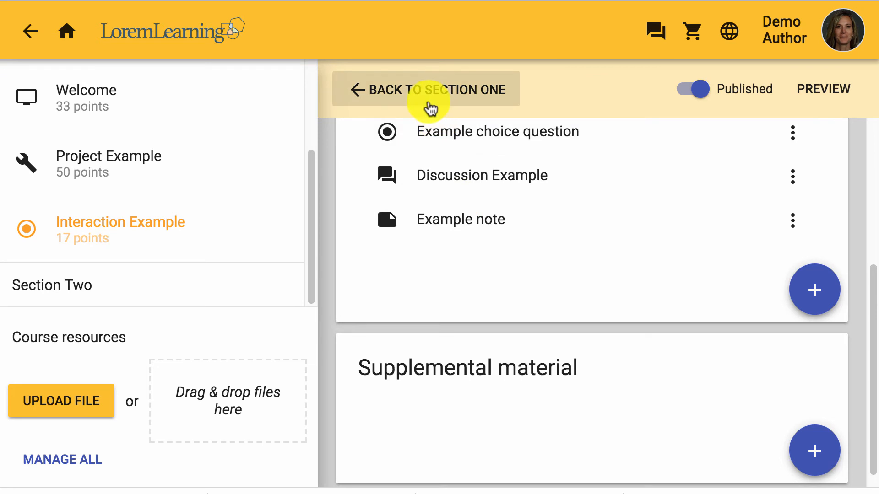
left_click(430, 108)
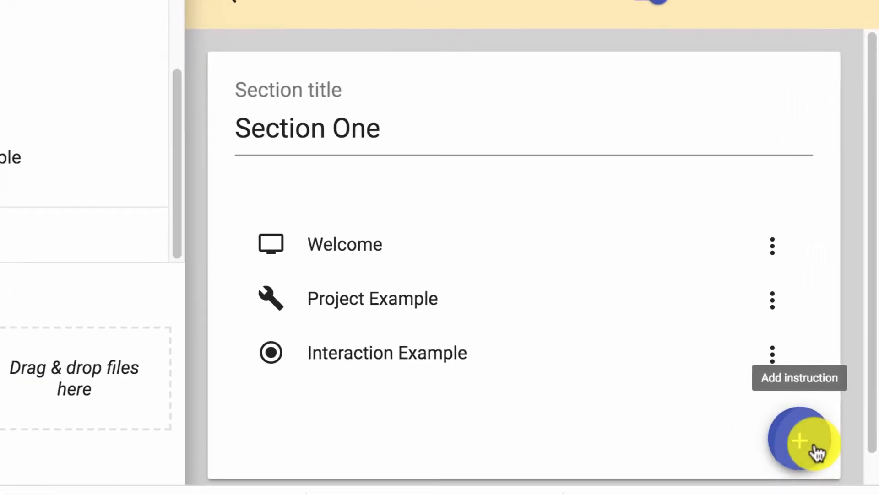
left_click(816, 452)
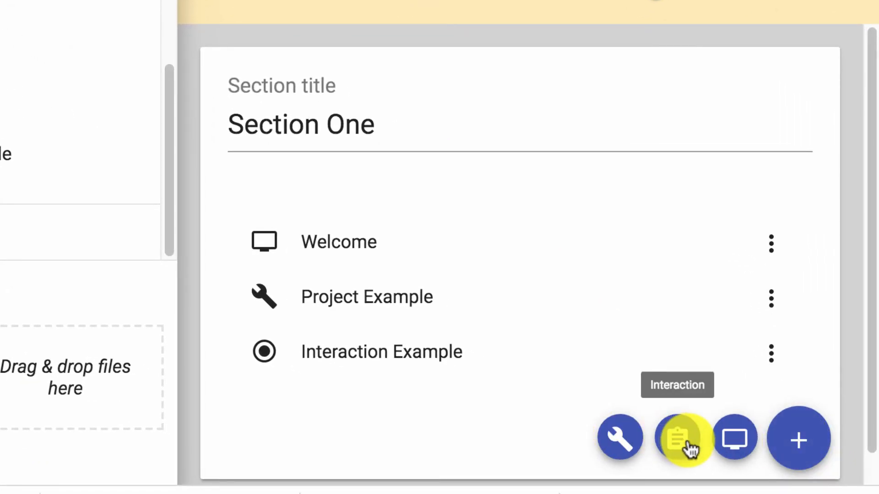
left_click(732, 440)
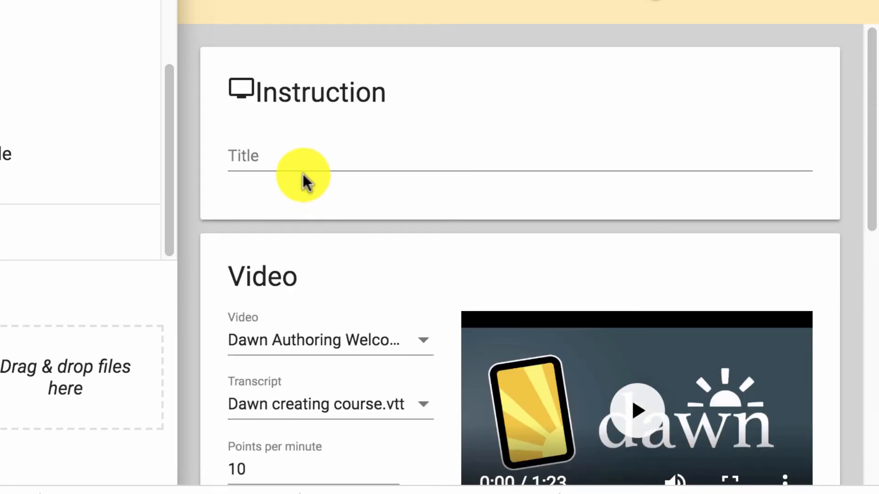
left_click(300, 155)
type("Example Video")
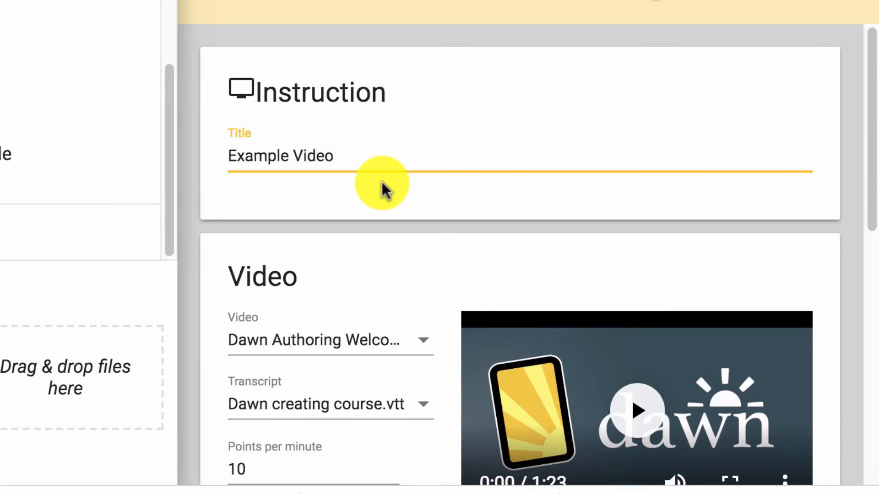
Step: Check the selectable video and transcript files for Example Video, and set its points per minute to 2
scroll(382, 183, "down", 5)
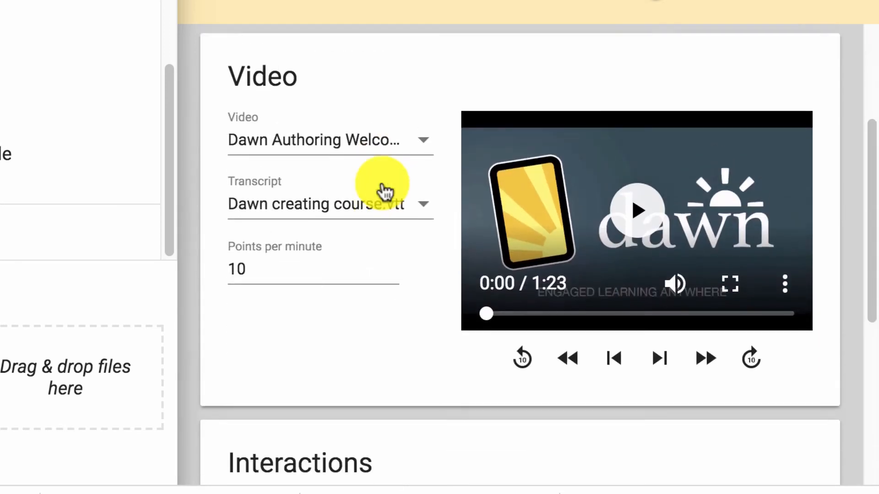
scroll(382, 187, "up", 2)
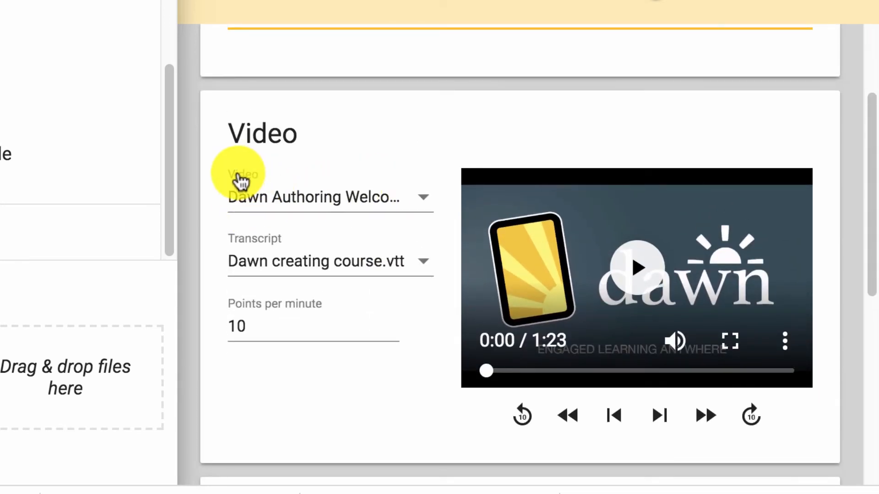
left_click(247, 206)
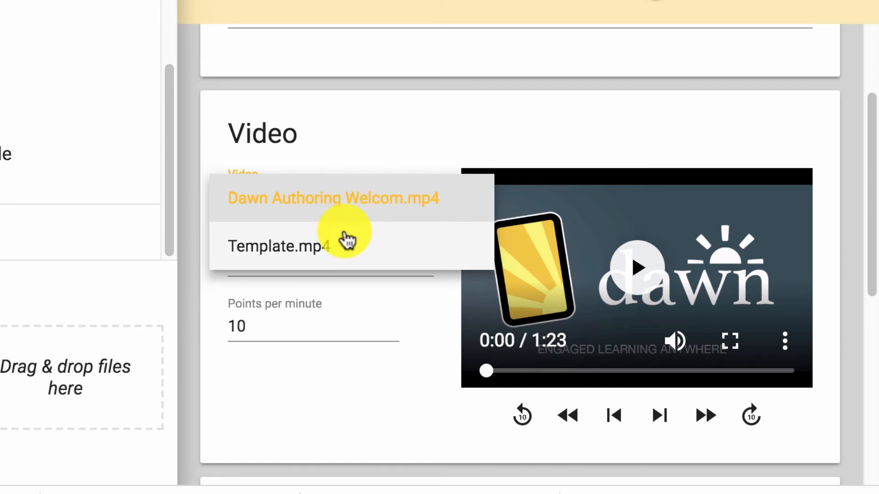
left_click(363, 413)
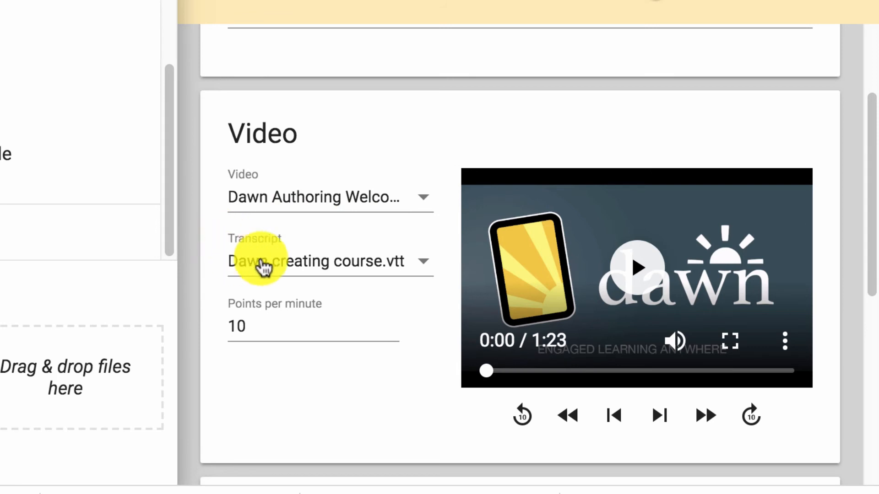
left_click(300, 268)
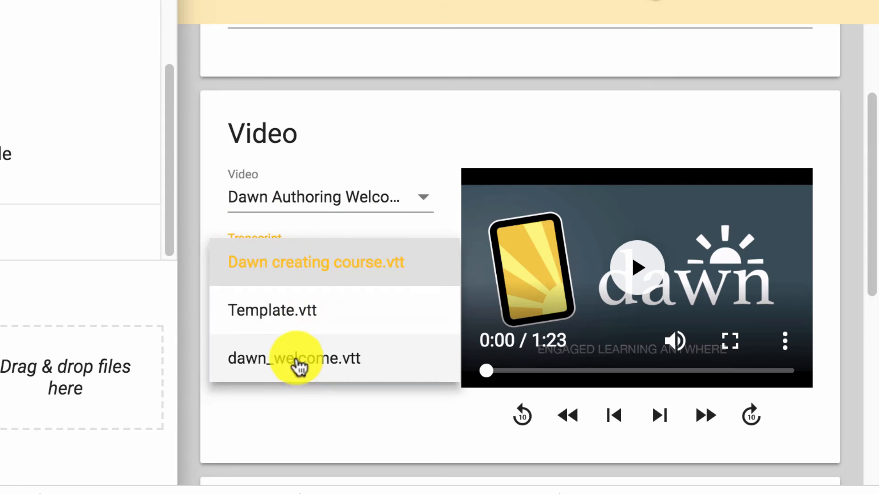
key("Escape")
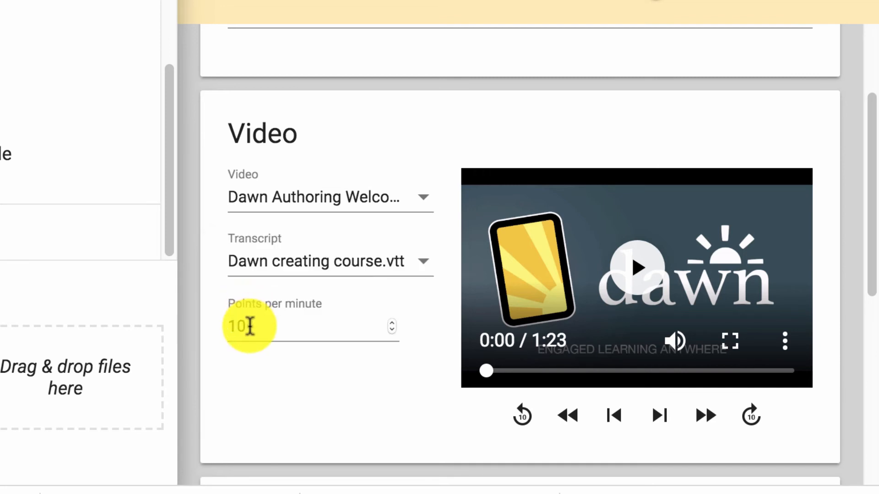
left_click_drag(249, 326, 223, 326)
type("2")
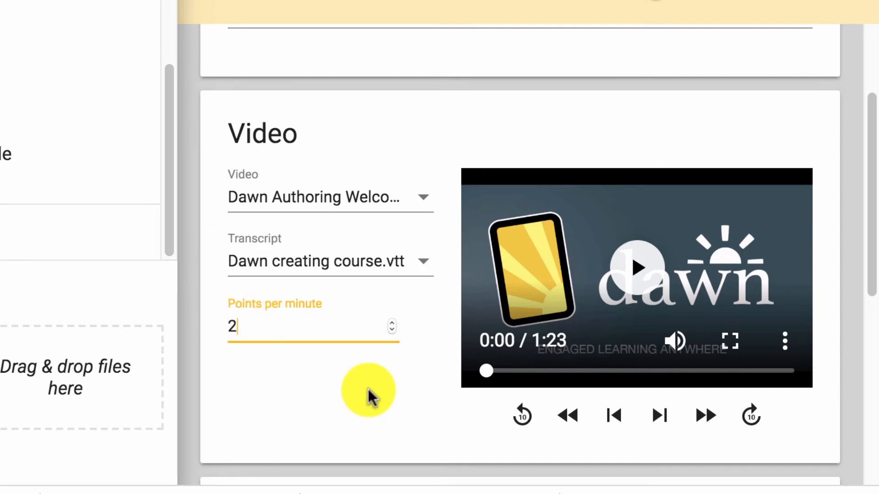
Step: Add a note interaction worth 5 points to Example Video and title it "Note in Video"
scroll(368, 389, "down", 6)
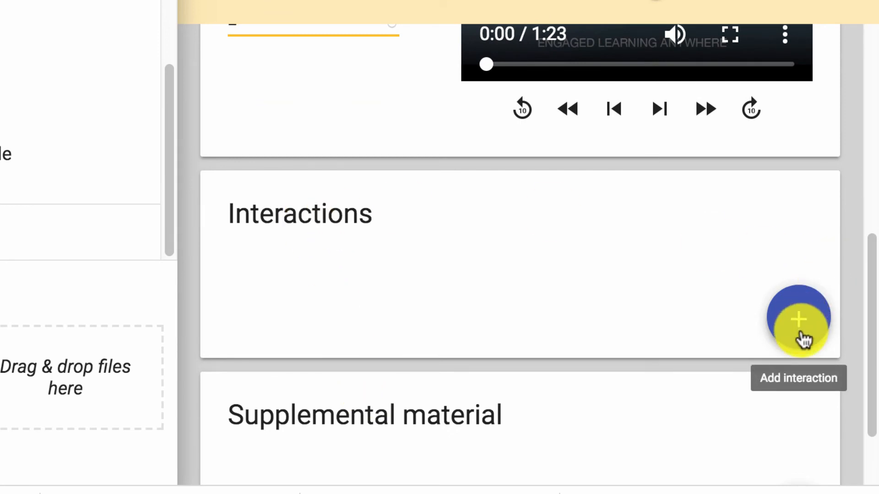
left_click(800, 334)
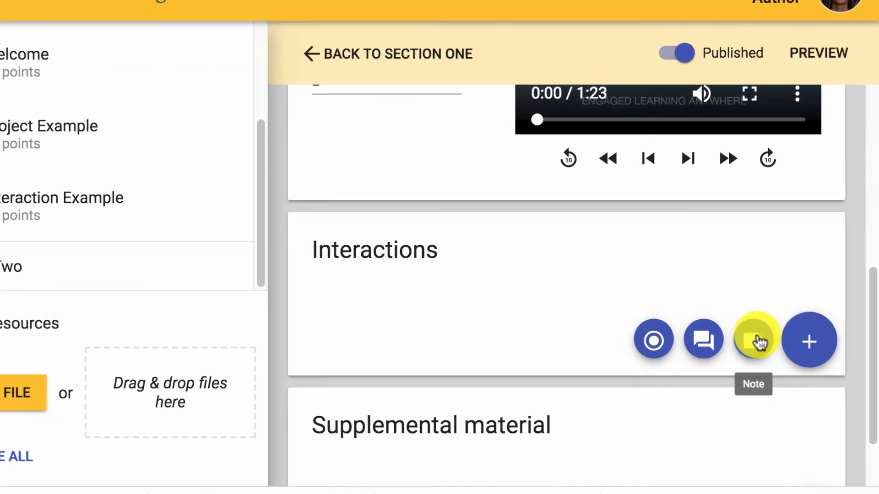
left_click(763, 353)
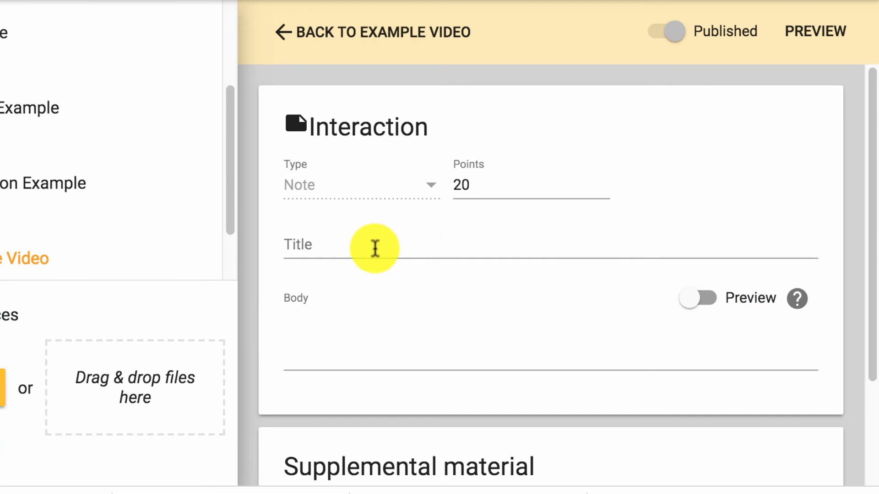
double_click(473, 183)
type("5")
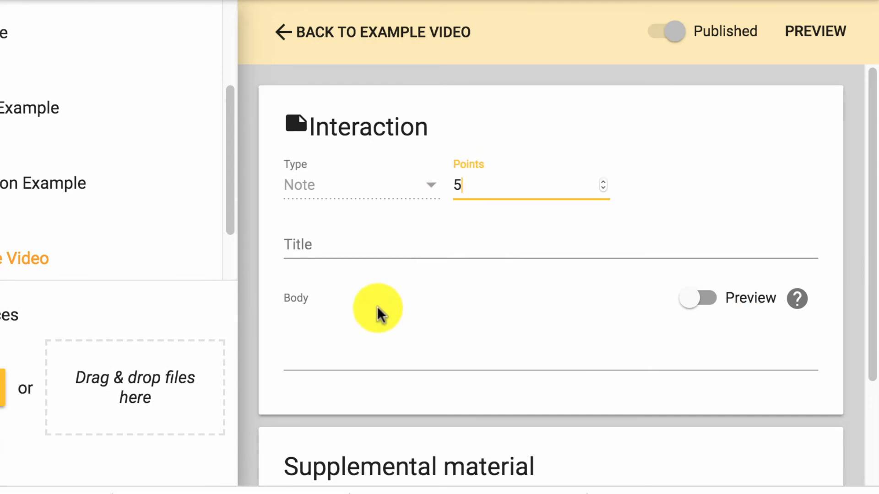
left_click(363, 243)
type("Note in Video")
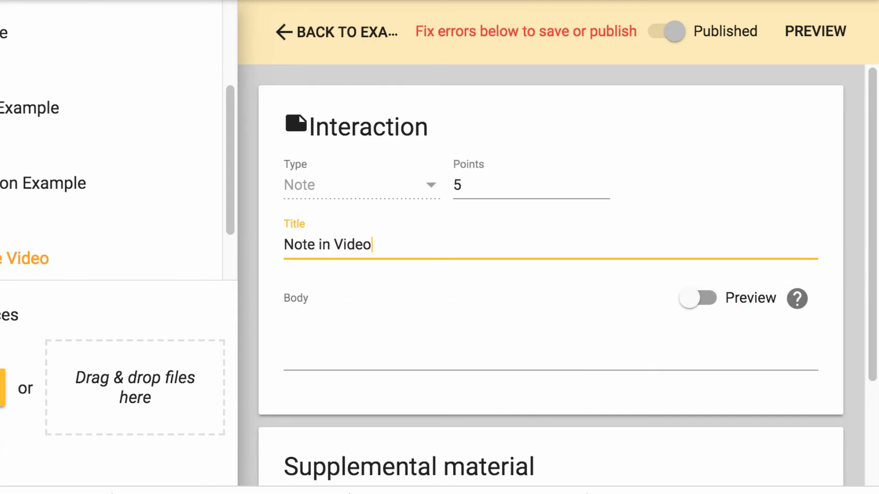
Step: Enter "Please be sure to complete this video" as the note's body and return to Example Video
left_click(338, 356)
type("P")
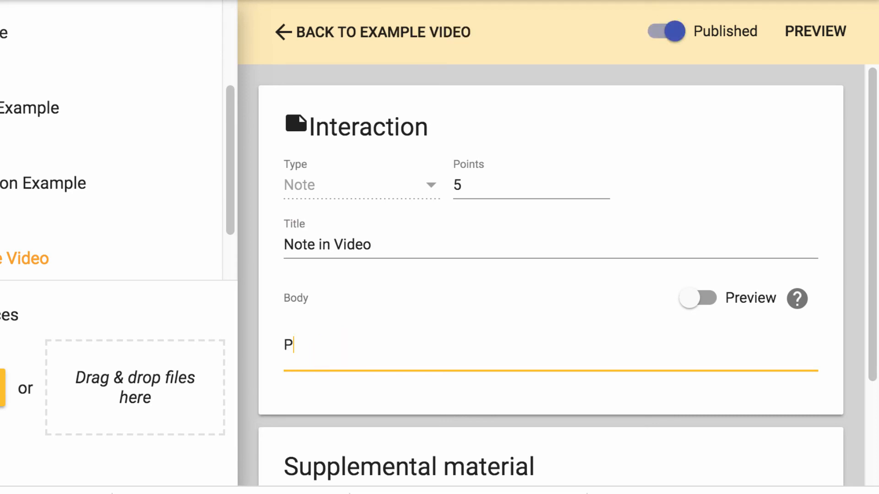
type("lease be sure to")
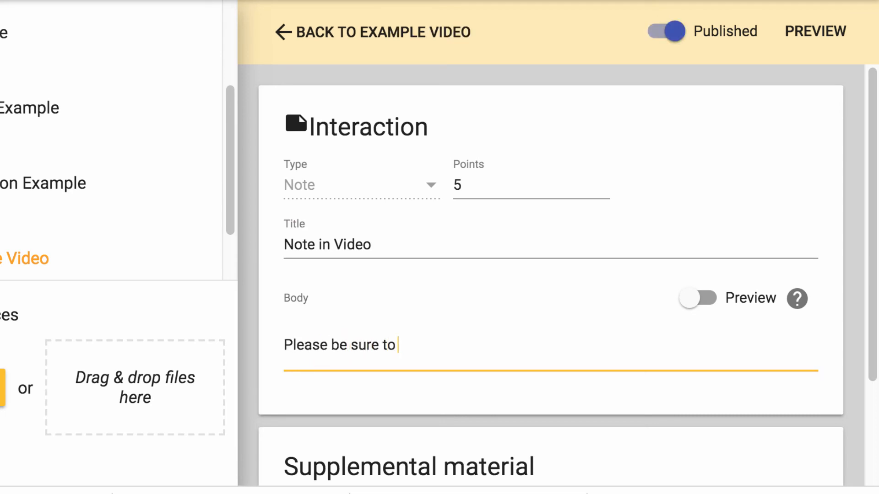
type(" complete this video")
scroll(347, 355, "down", 2)
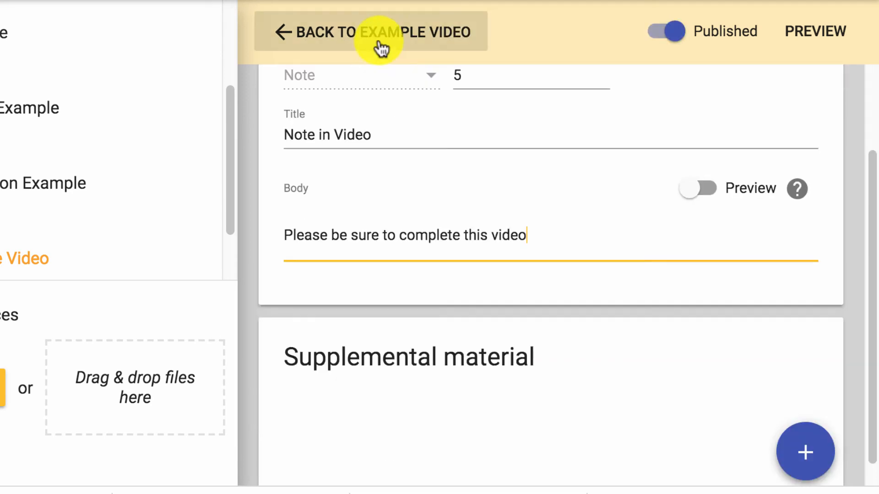
left_click(379, 44)
Step: Move the video playback to 0:30 and set the "Note in Video" interaction's position to that time
scroll(540, 265, "down", 5)
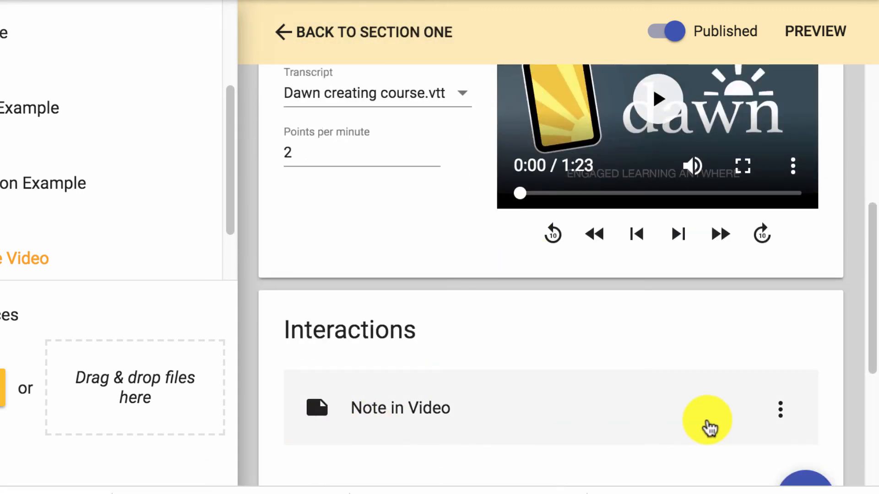
scroll(708, 394, "up", 2)
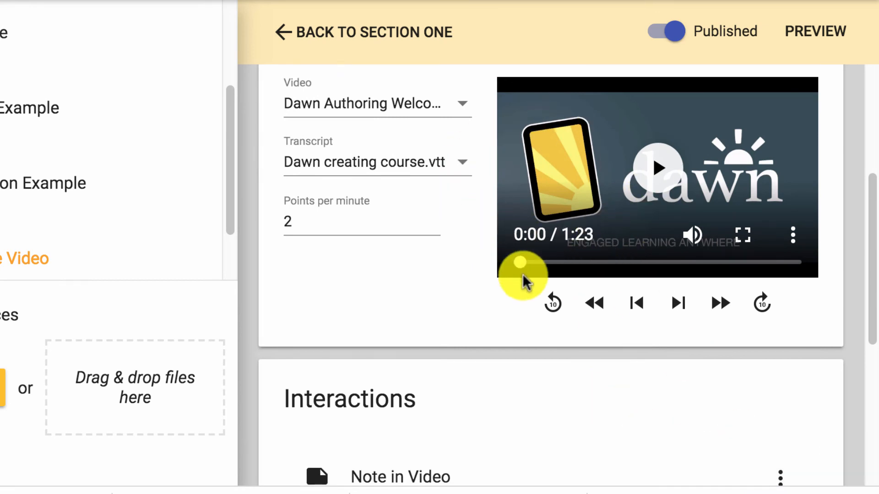
left_click_drag(518, 266, 666, 262)
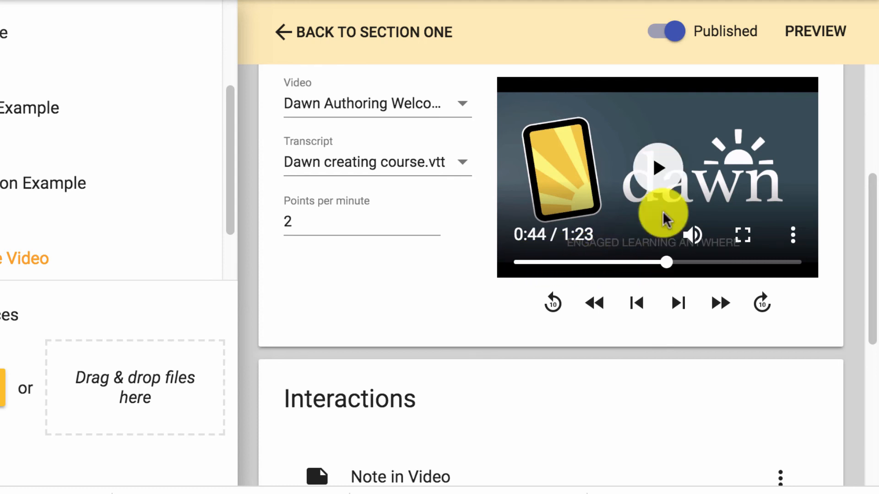
left_click(667, 177)
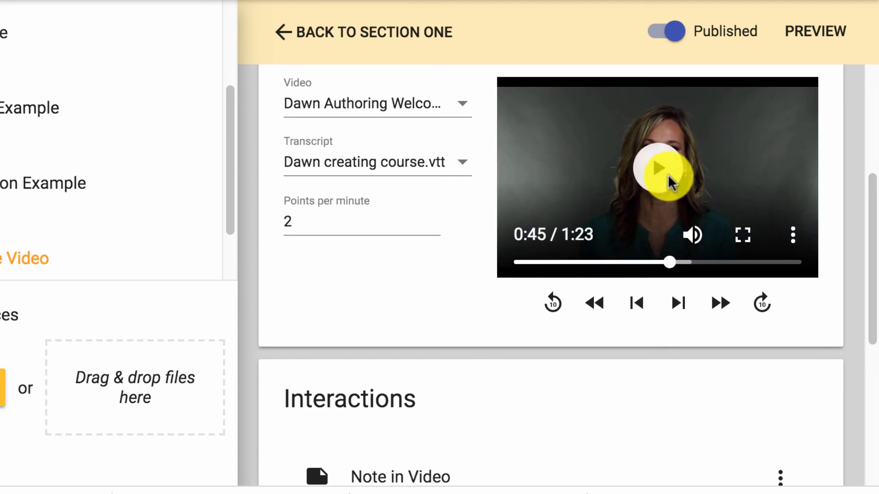
left_click_drag(670, 260, 618, 263)
scroll(611, 258, "down", 2)
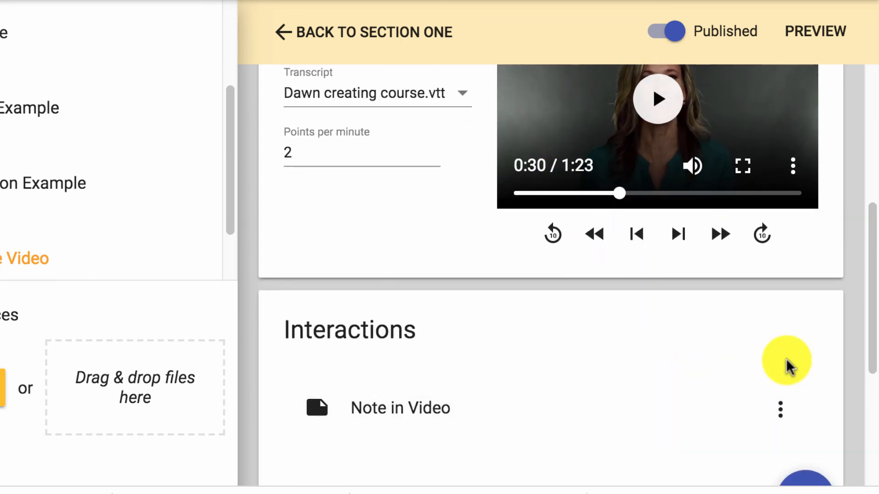
left_click(786, 407)
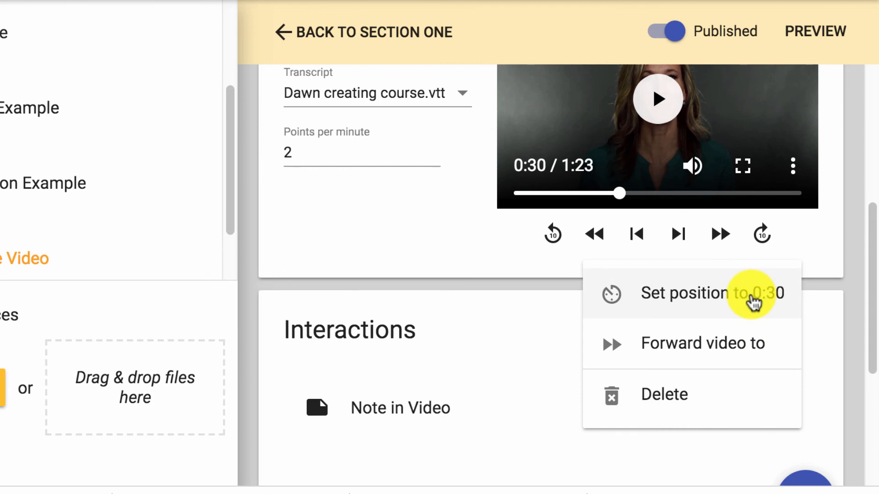
left_click(753, 302)
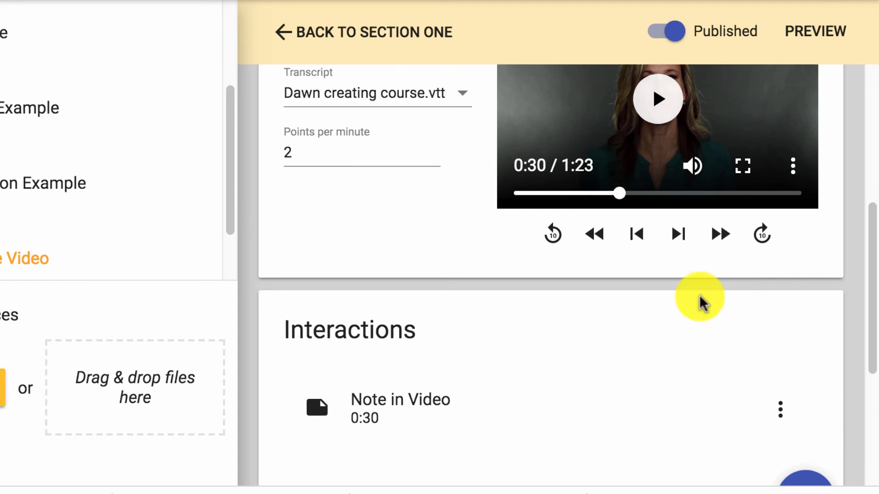
left_click(788, 412)
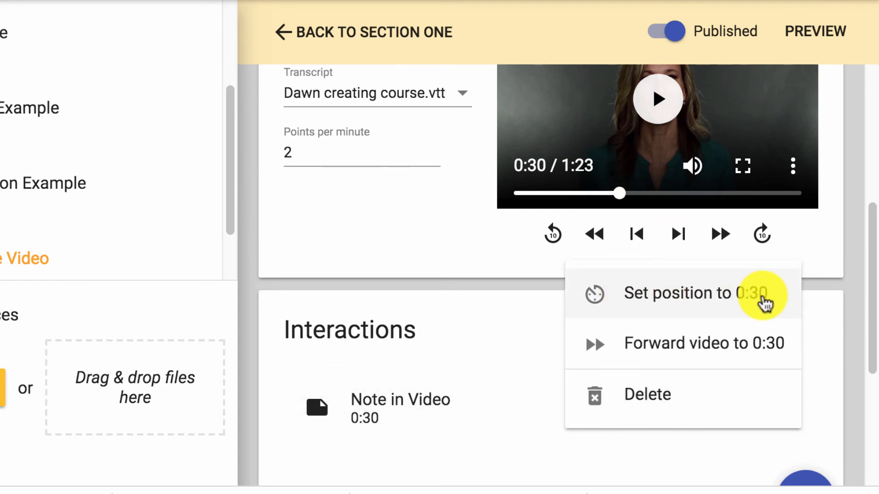
left_click(668, 459)
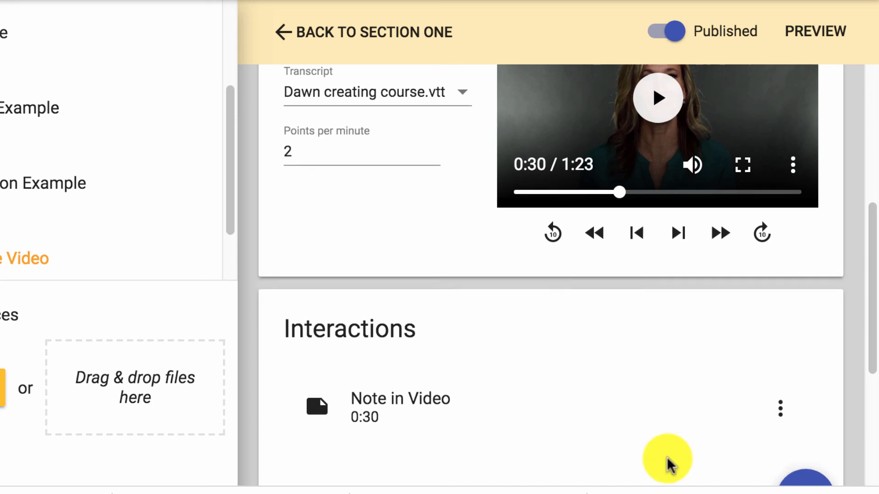
Step: Add a conversation interaction titled "Discussion of video" to Example Video
scroll(668, 459, "down", 2)
left_click(803, 432)
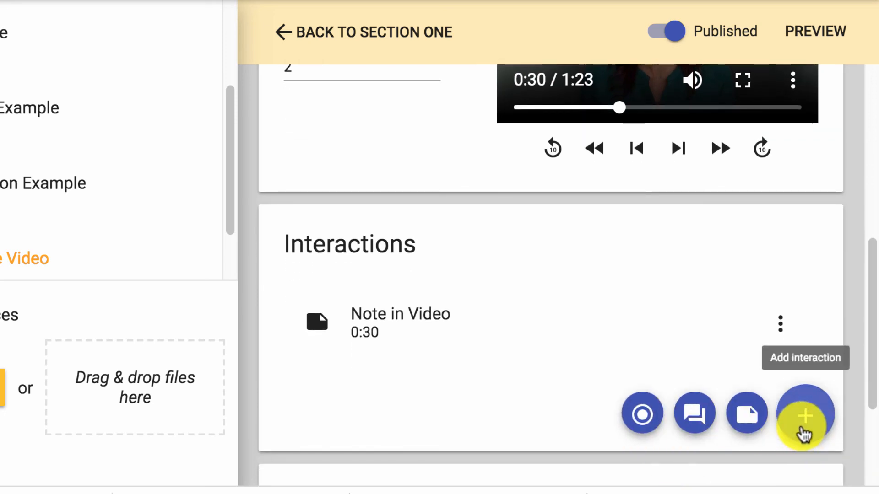
left_click(694, 416)
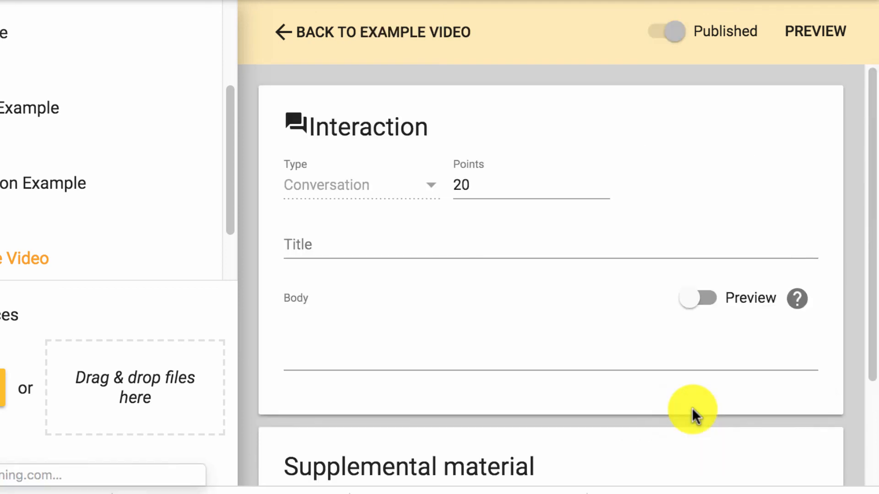
left_click(342, 247)
type("Discussion of video")
Step: Enter "What do you think of creating courses at this point in the video?" as the conversation's body and return to Example Video
left_click(320, 380)
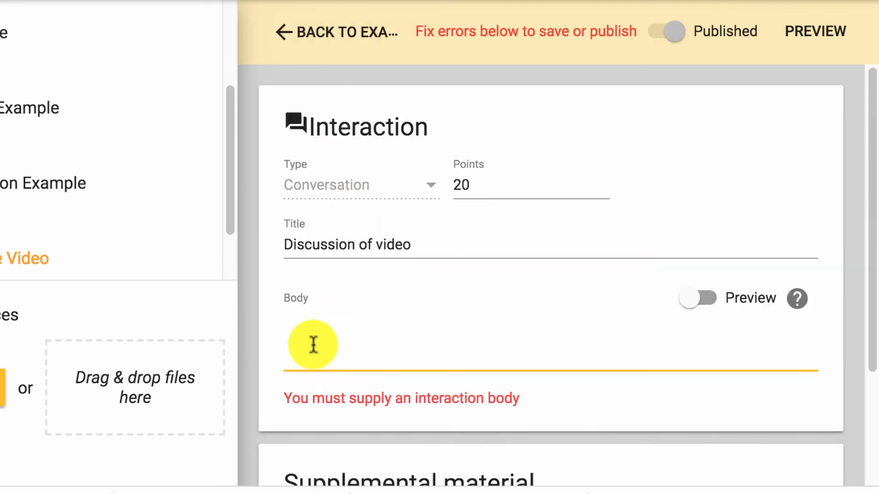
type("What")
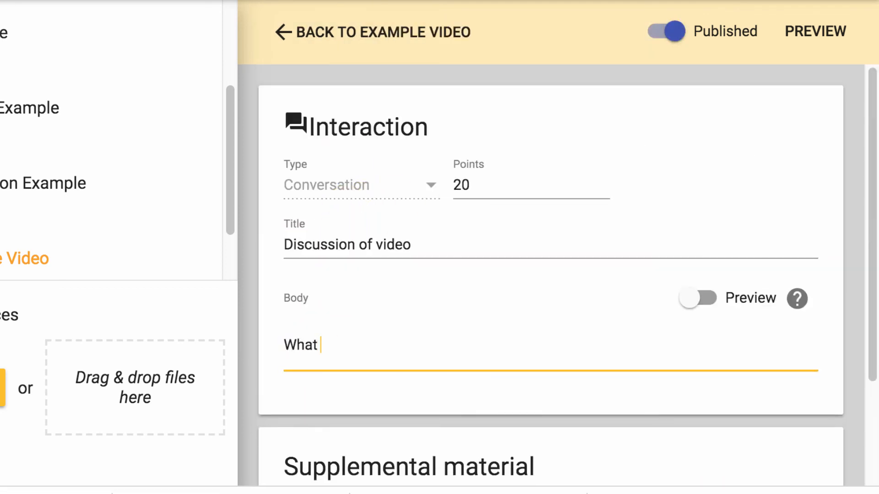
type(" do you think of creating courses at this point in the video?")
left_click(382, 38)
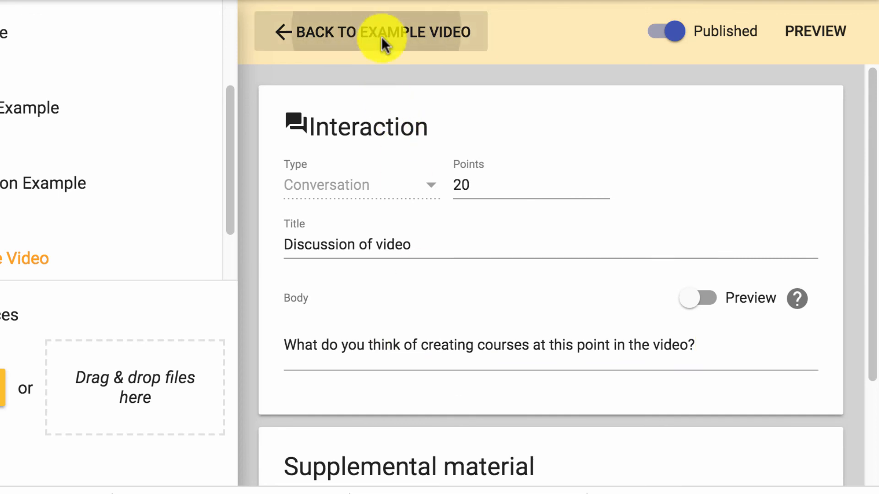
Step: Move the video playback to 1:00 and set the "Discussion of video" interaction's position to that time
scroll(575, 320, "down", 9)
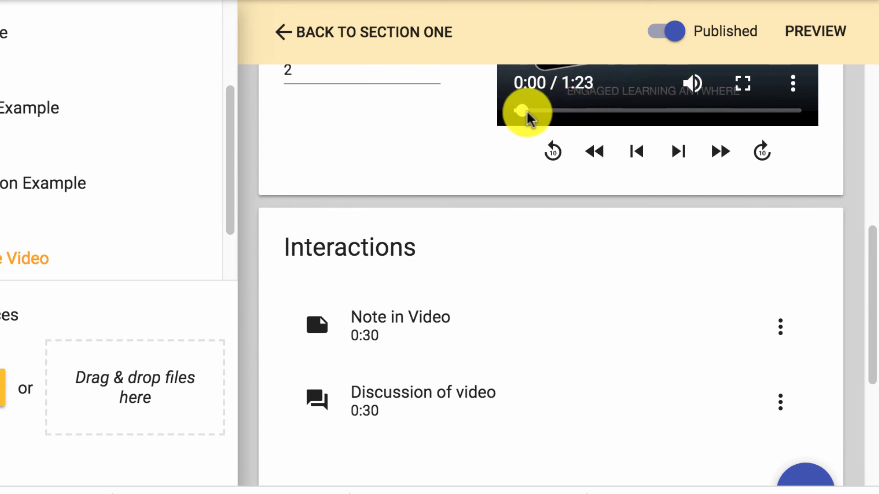
left_click_drag(526, 112, 722, 113)
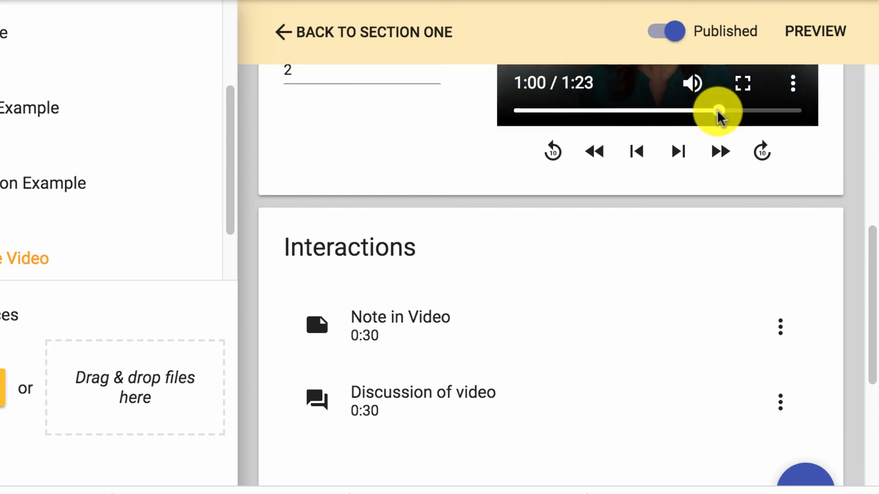
scroll(719, 114, "up", 2)
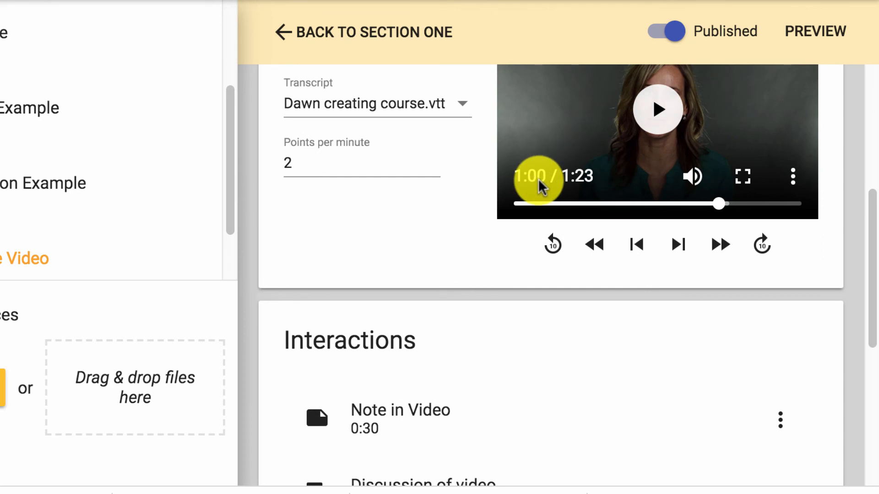
scroll(763, 428, "down", 3)
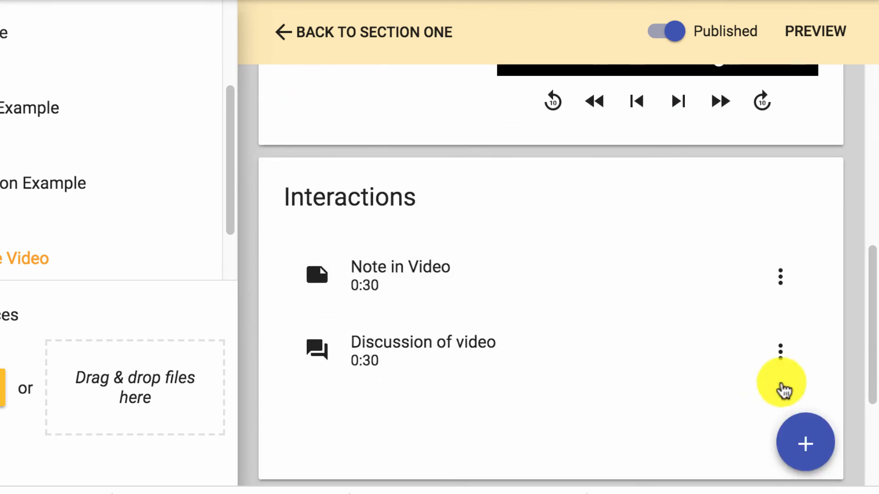
left_click(783, 359)
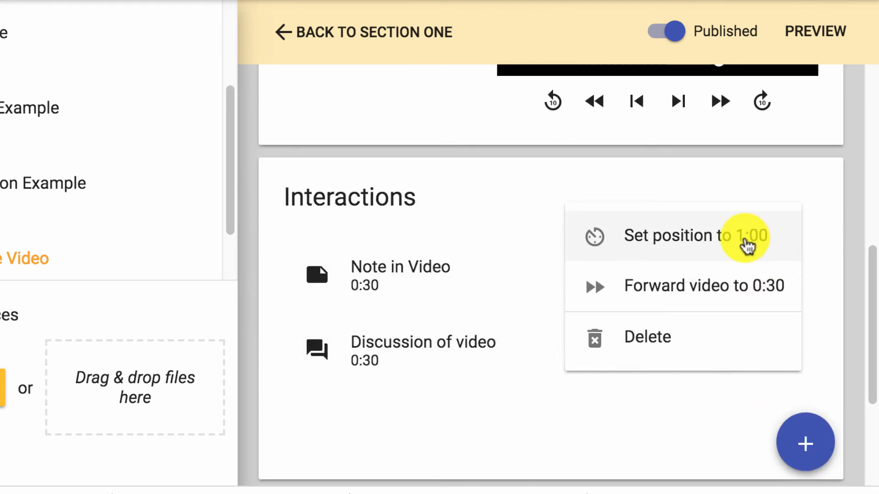
left_click(747, 242)
scroll(745, 239, "up", 4)
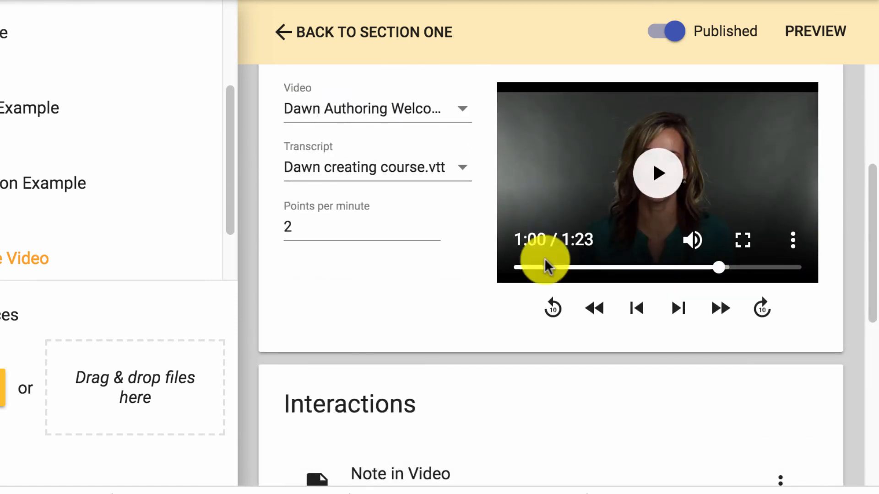
Step: Review the timed interactions listed for Example Video and return to the beginning of its settings
scroll(546, 255, "down", 4)
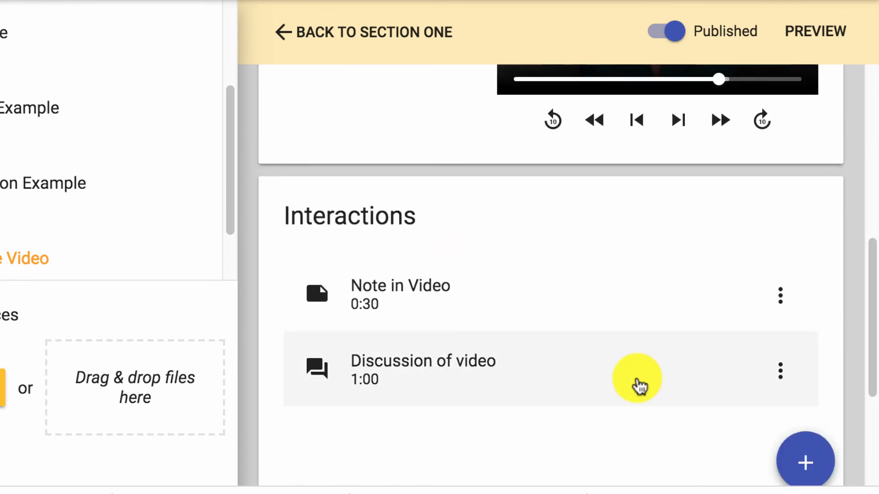
scroll(601, 385, "up", 6)
scroll(601, 385, "down", 2)
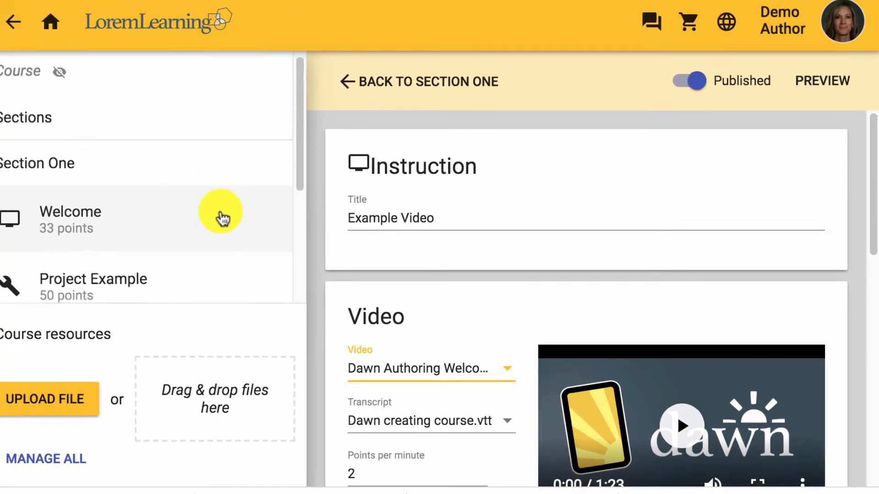
Step: Look over the activities in Section One, then open Interaction Example and review its list of interactions
scroll(221, 215, "down", 5)
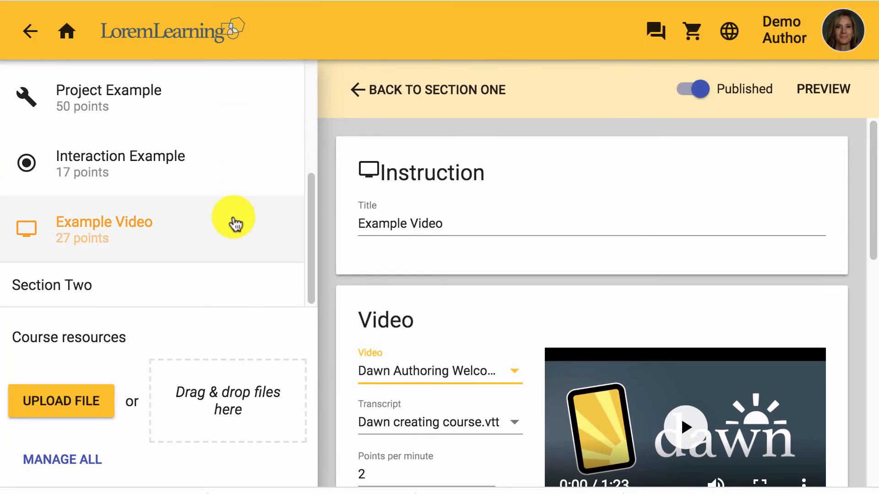
scroll(235, 223, "up", 2)
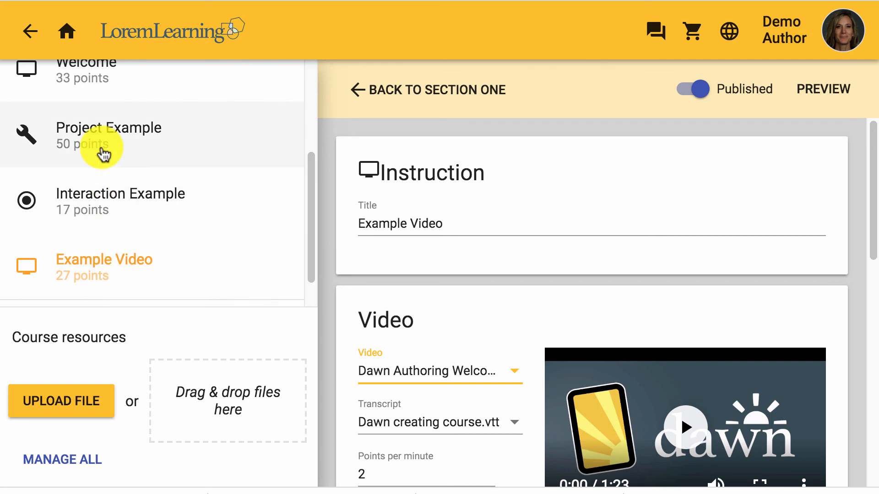
left_click(99, 215)
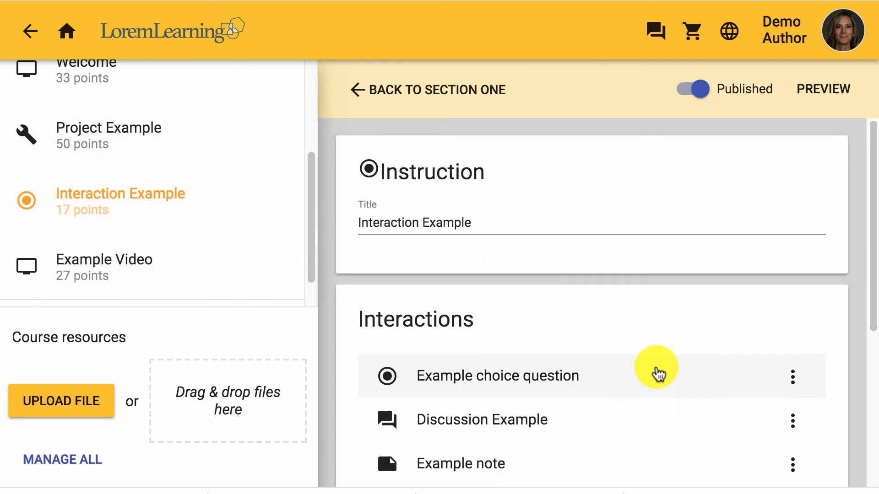
scroll(659, 372, "down", 2)
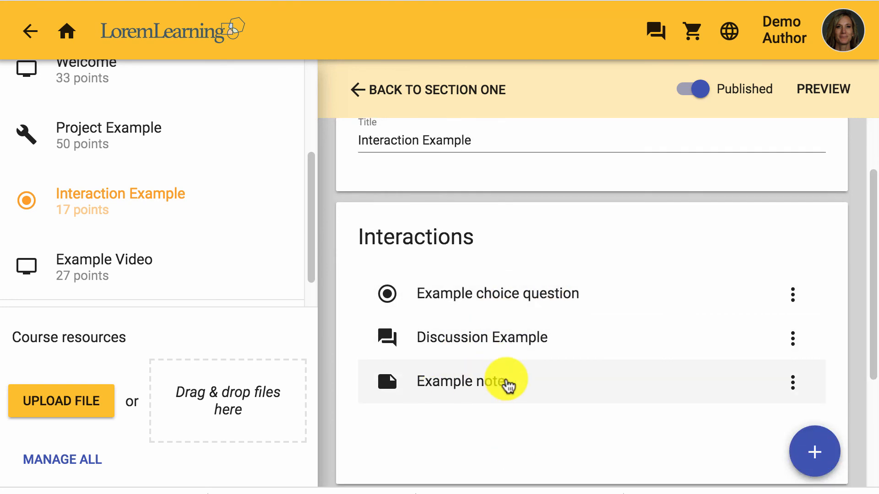
scroll(254, 225, "up", 4)
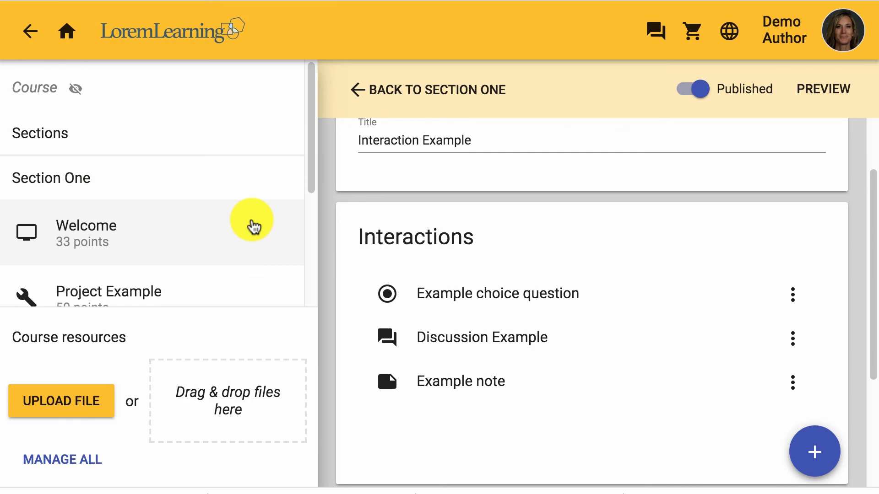